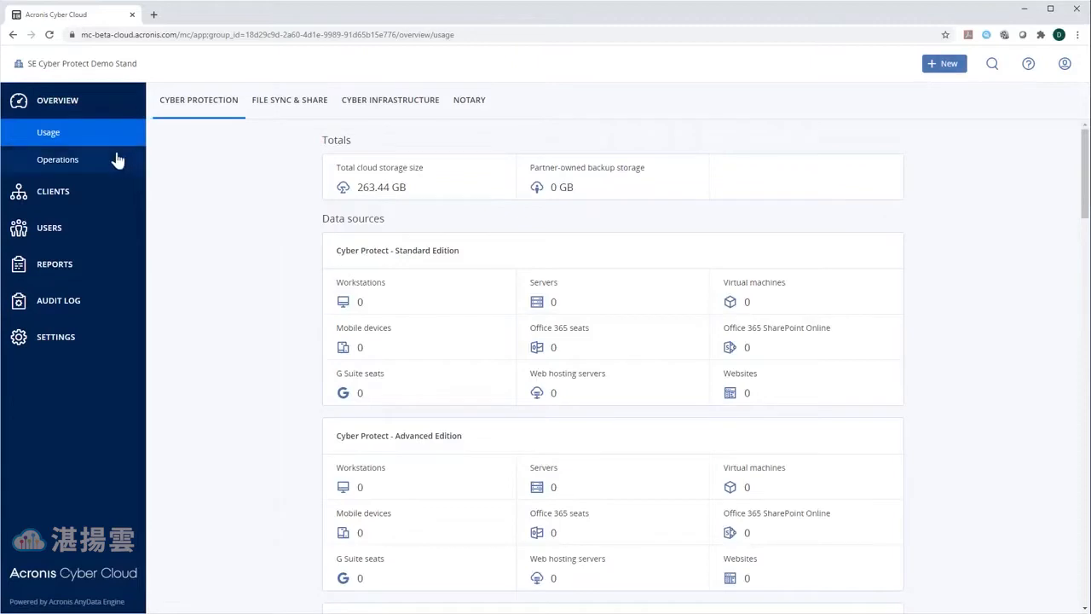
- Move the Protection status widget on the Operations dashboard to the first place in its row, before Historical alerts summary
click(109, 162)
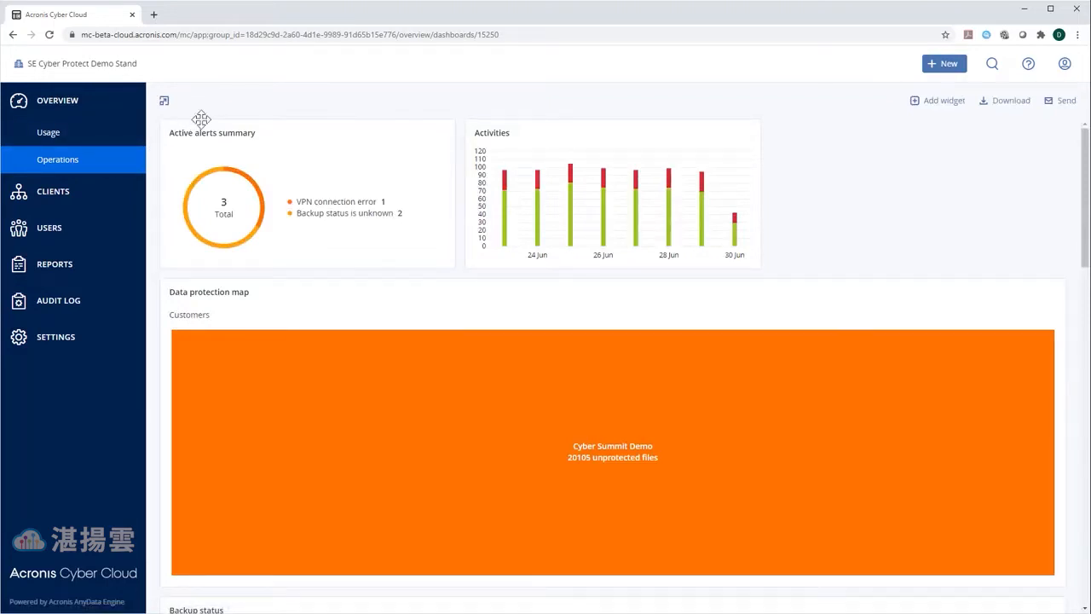
scroll(324, 288, down, 2)
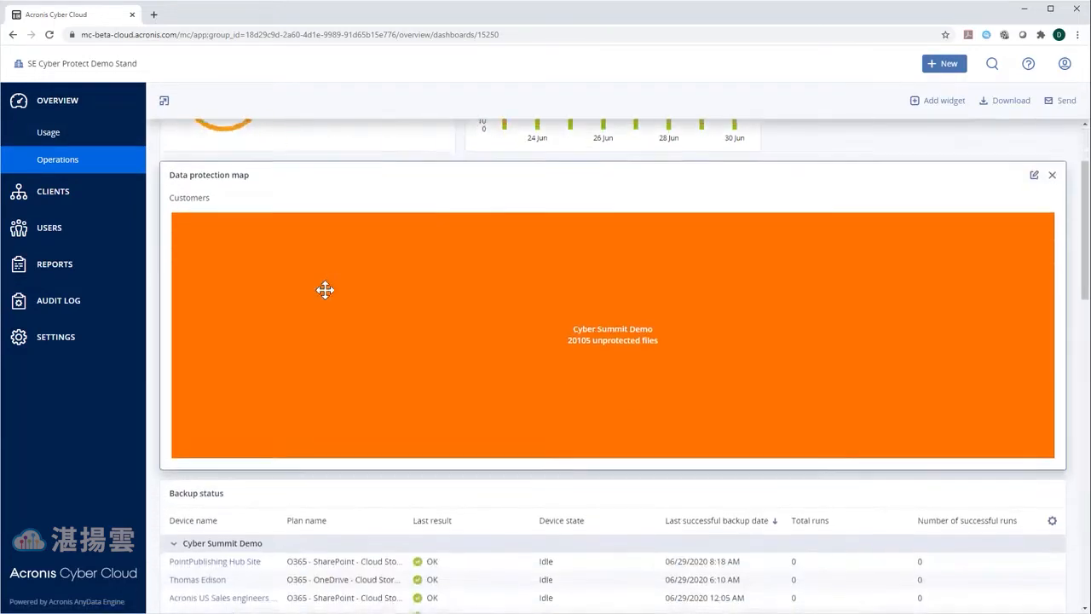
scroll(324, 290, down, 5)
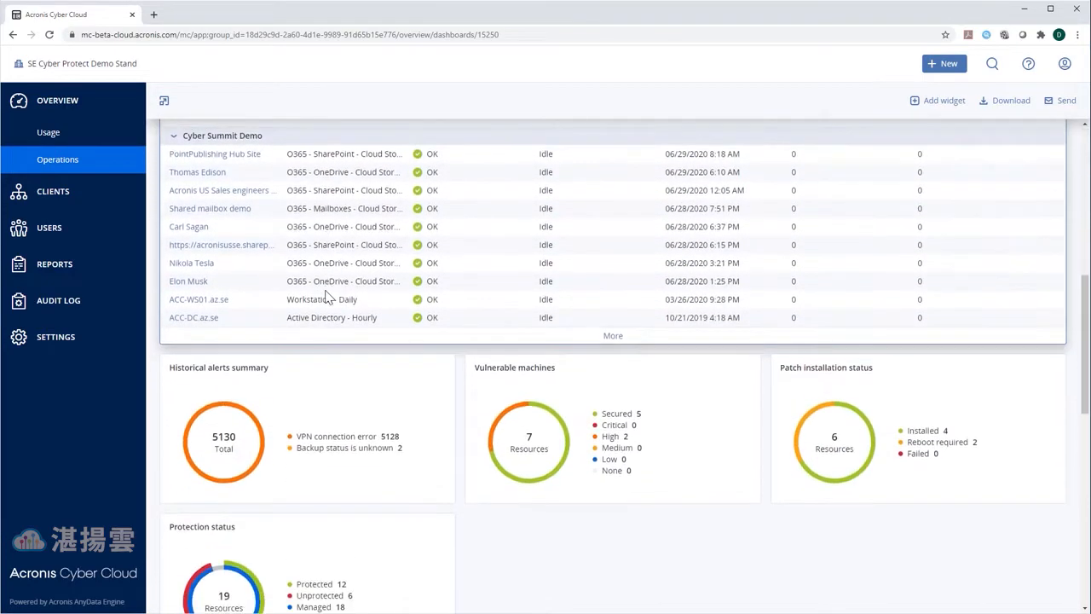
scroll(327, 295, down, 6)
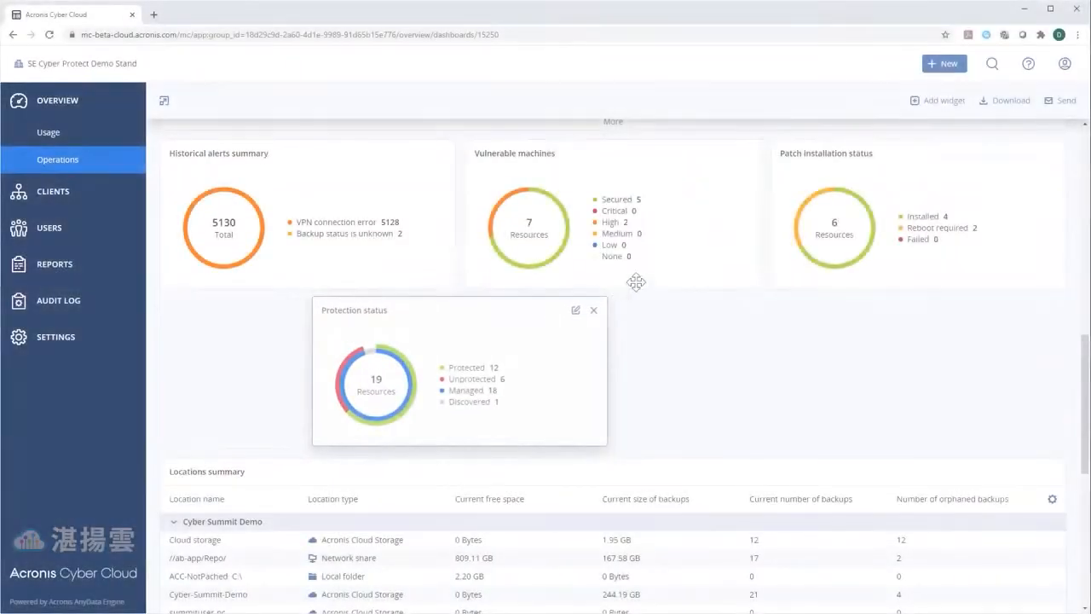
drag(634, 278, 705, 199)
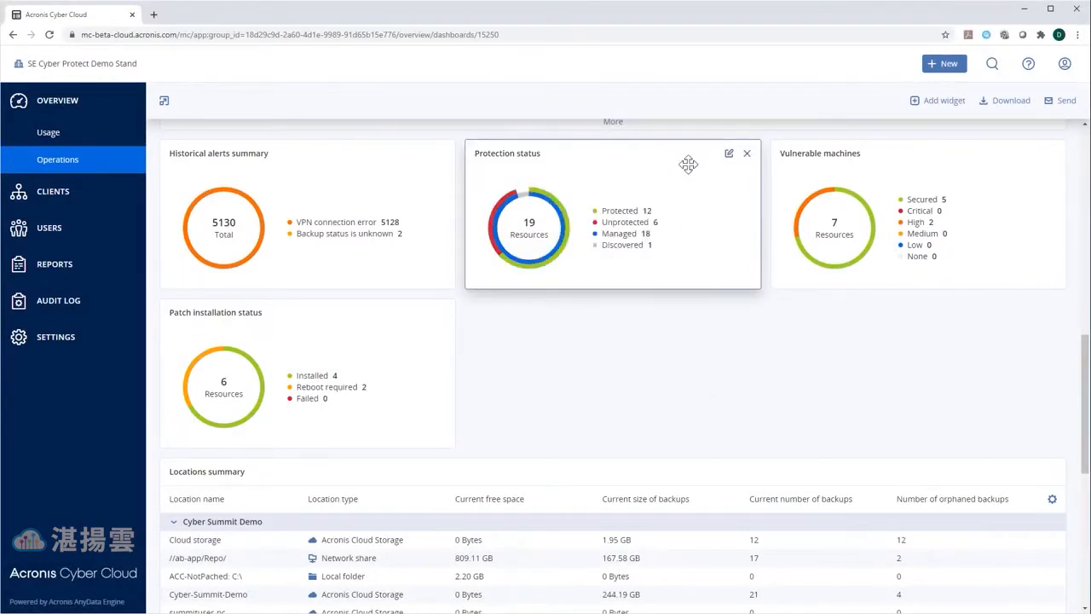
drag(677, 151, 386, 158)
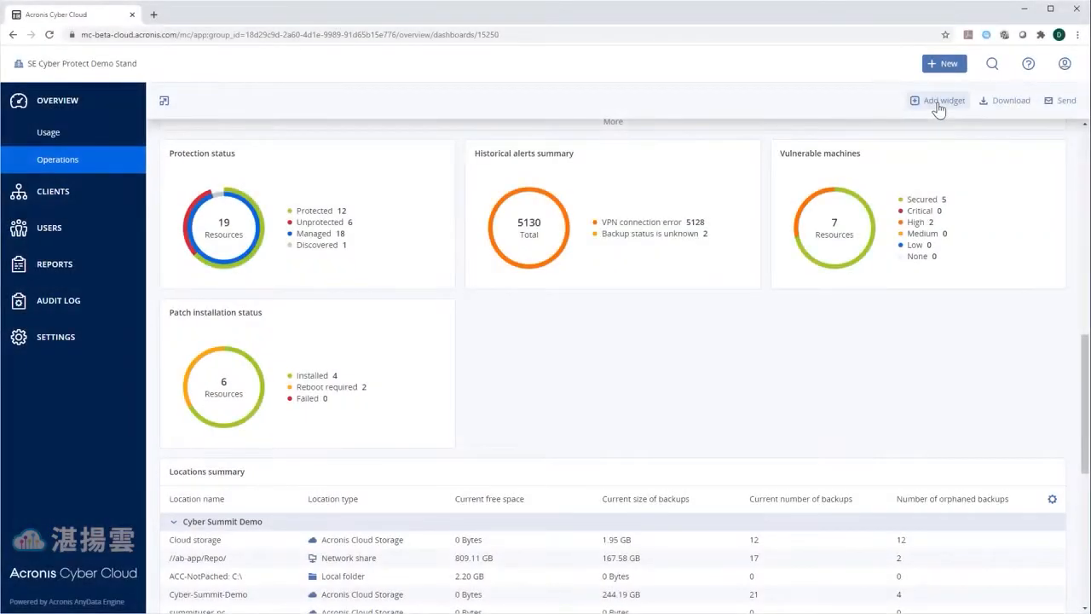
- Browse the gallery of widgets that can be added to the Operations dashboard and close it without adding any
click(938, 105)
scroll(950, 142, down, 5)
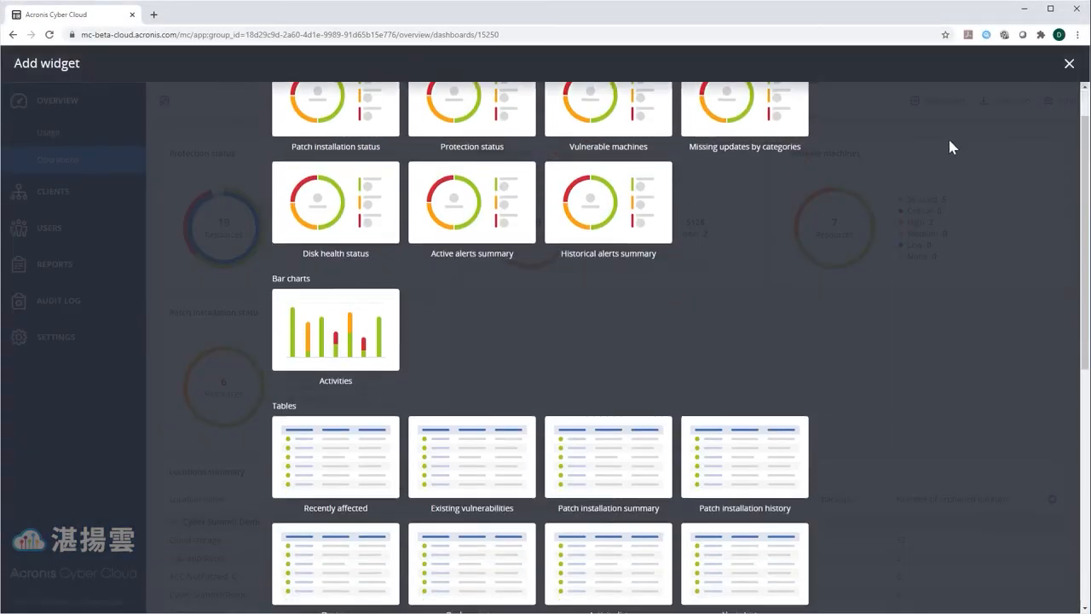
scroll(950, 146, down, 2)
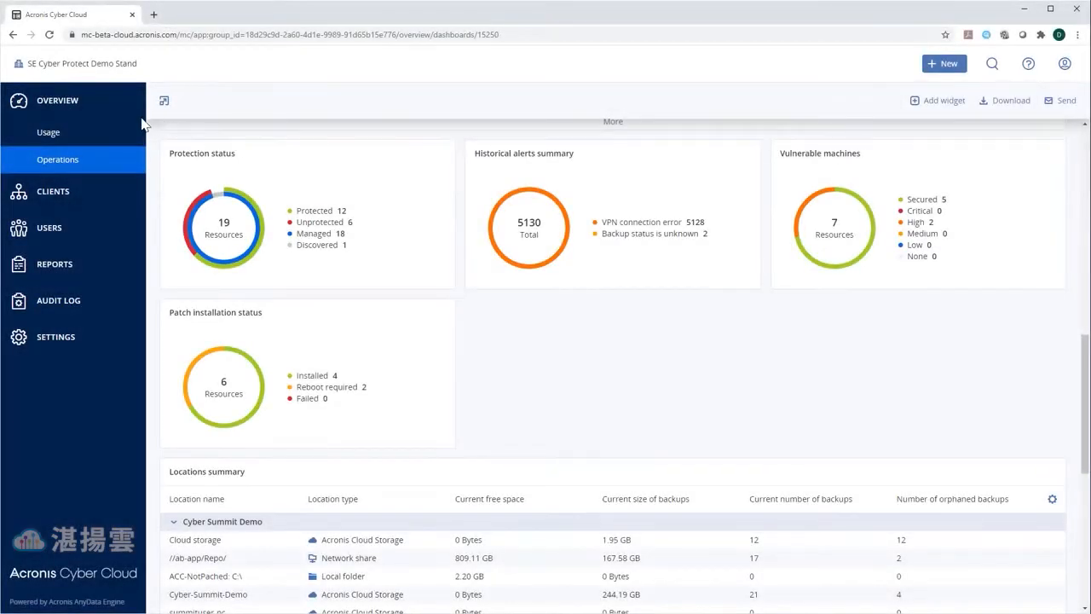
- Review the Usage overview for File Sync & Share, Cyber Infrastructure and Notary, and return to Cyber Protection
click(111, 134)
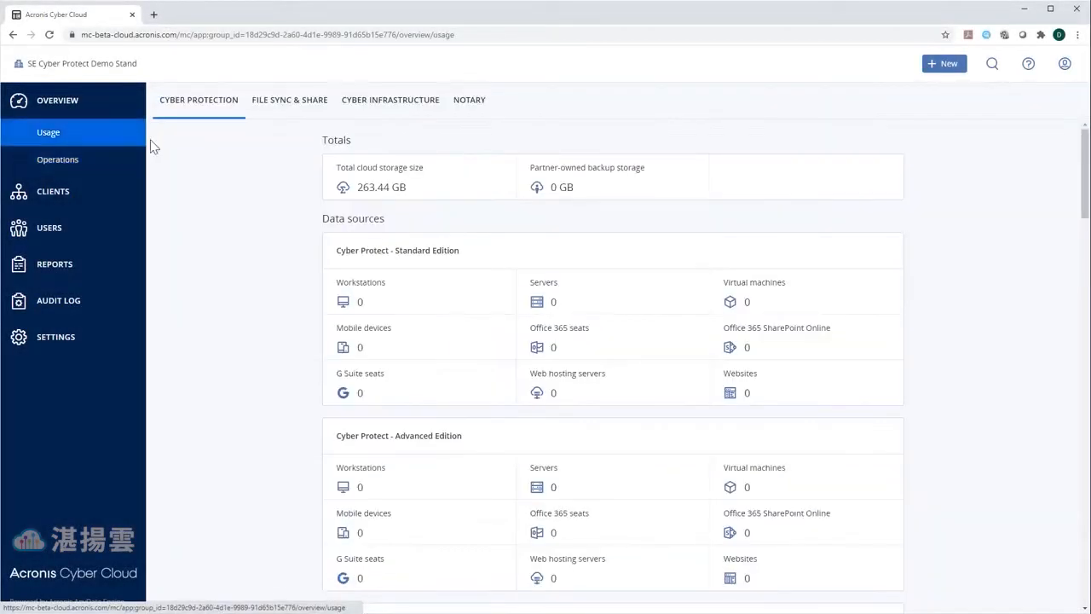
click(275, 111)
click(374, 109)
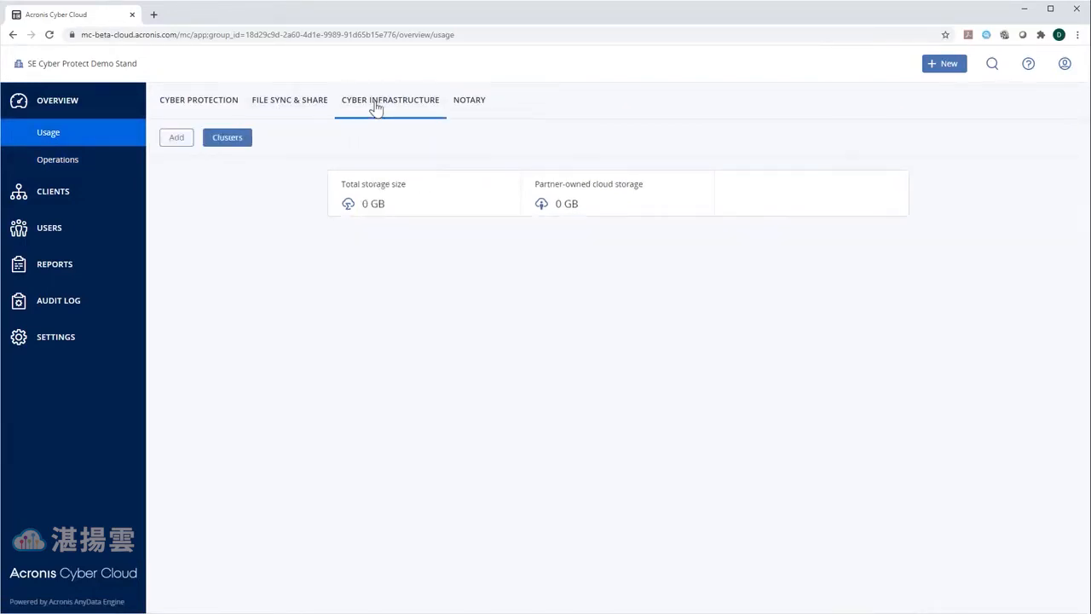
click(465, 109)
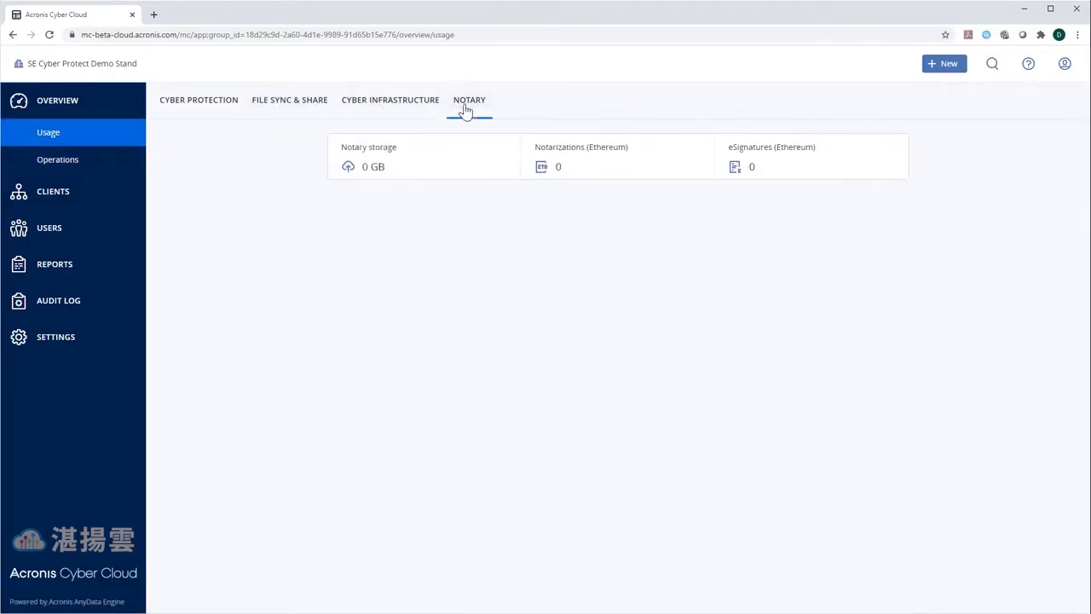
click(422, 104)
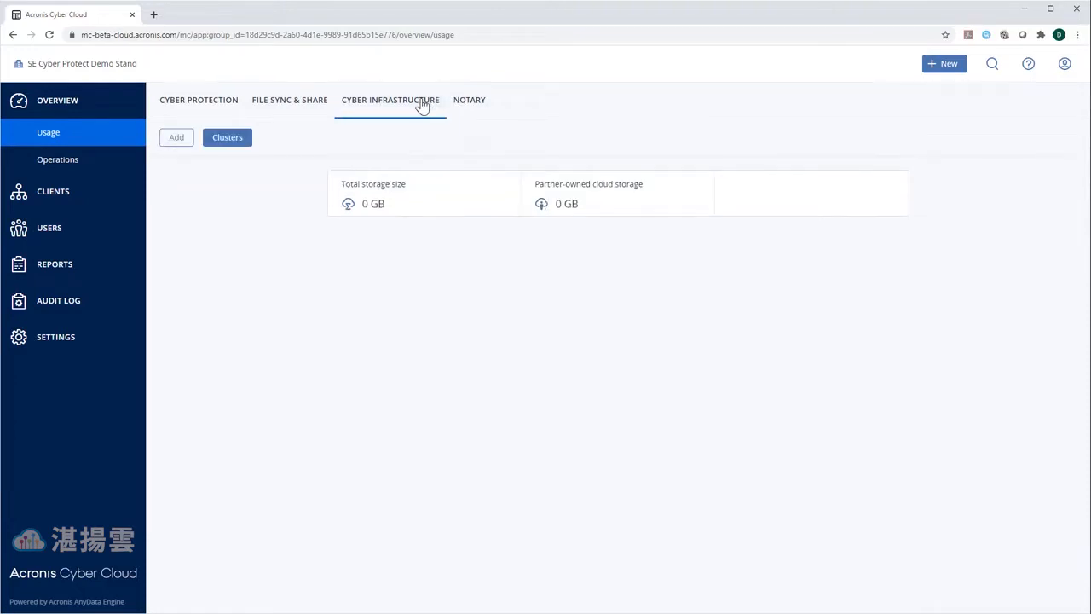
click(231, 104)
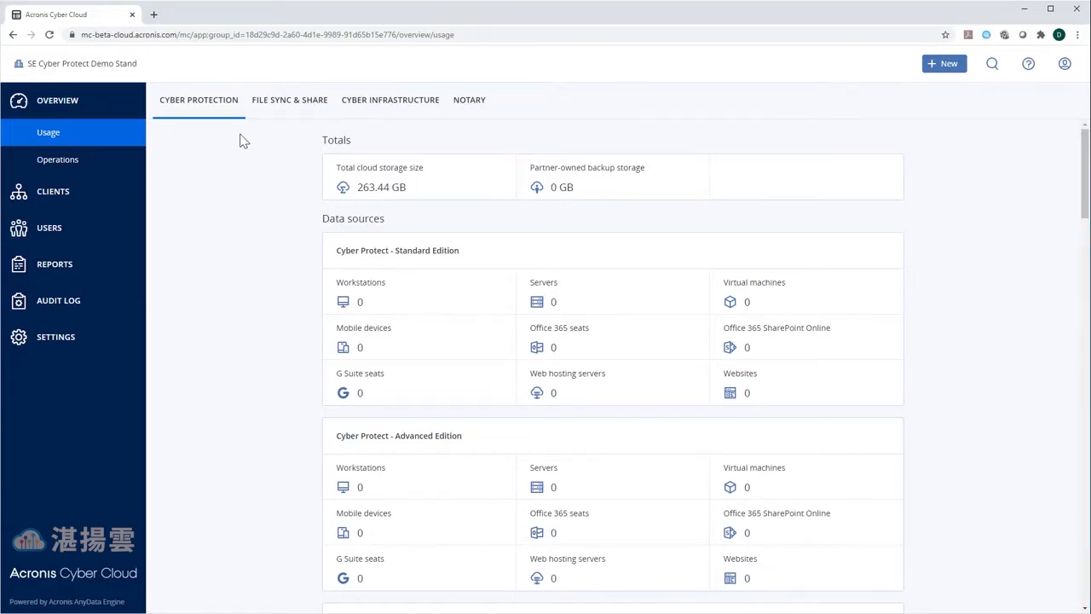
- Examine the service details of the ABC partner, Acronis Cyber Cloud Partner and the trial customer in the clients list
click(124, 199)
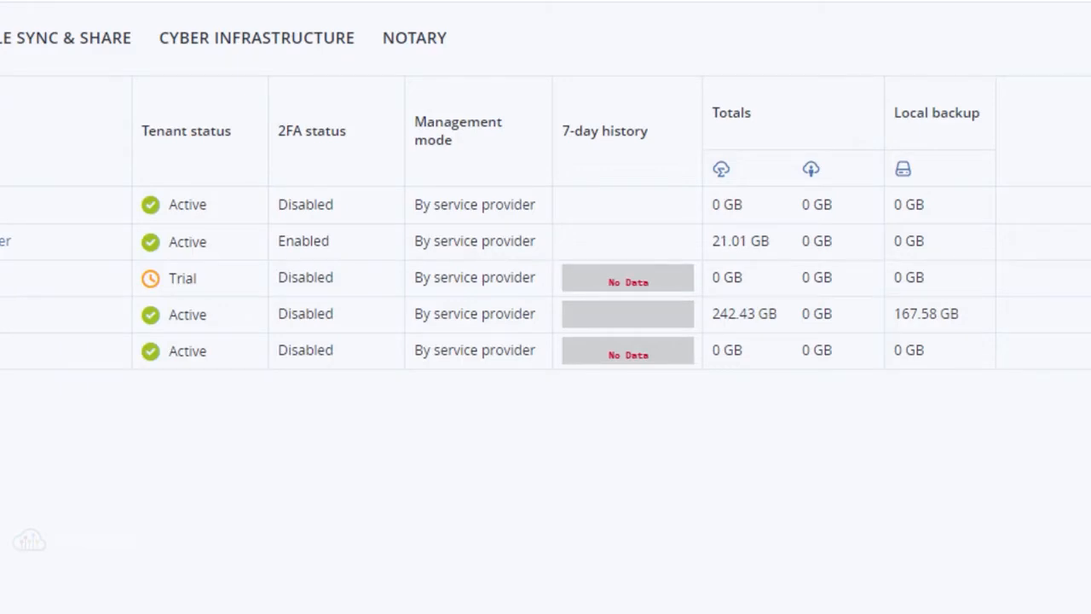
click(211, 184)
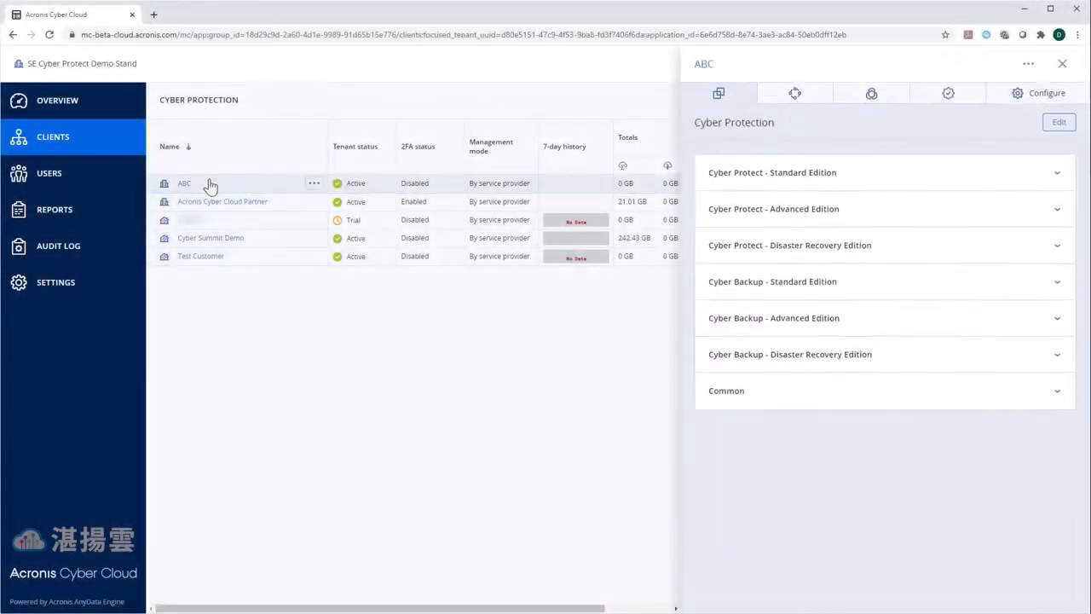
click(272, 204)
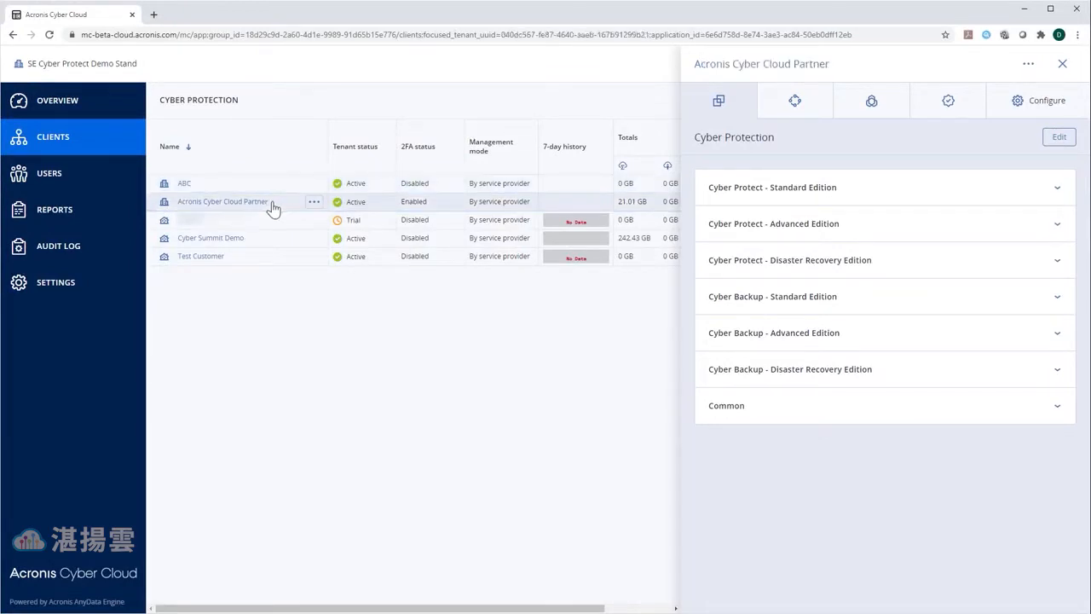
click(261, 224)
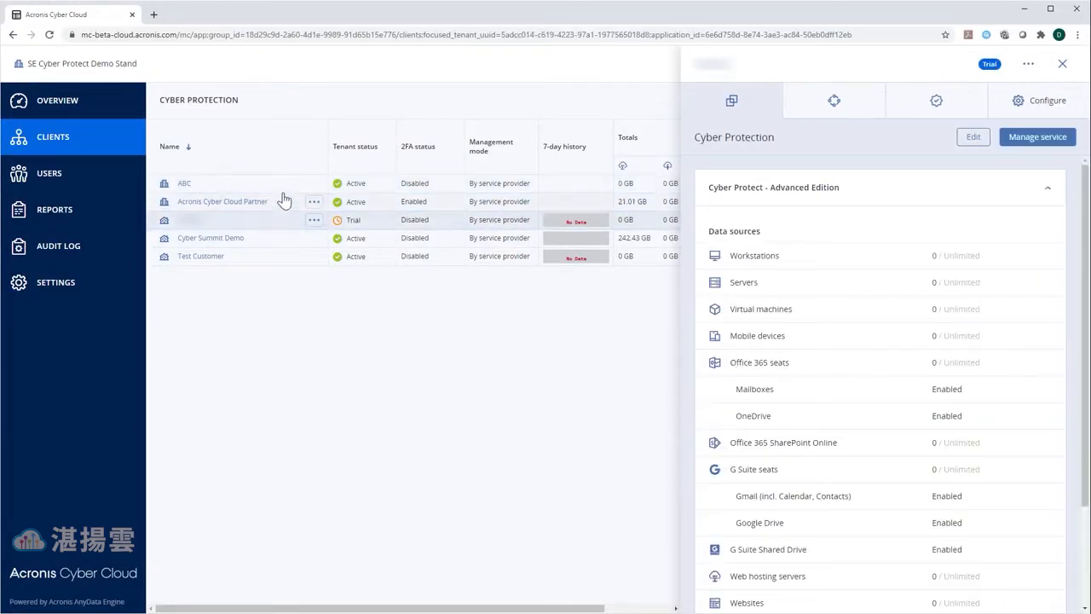
- Select the ABC partner in the clients list and go to its own tenant view
click(284, 186)
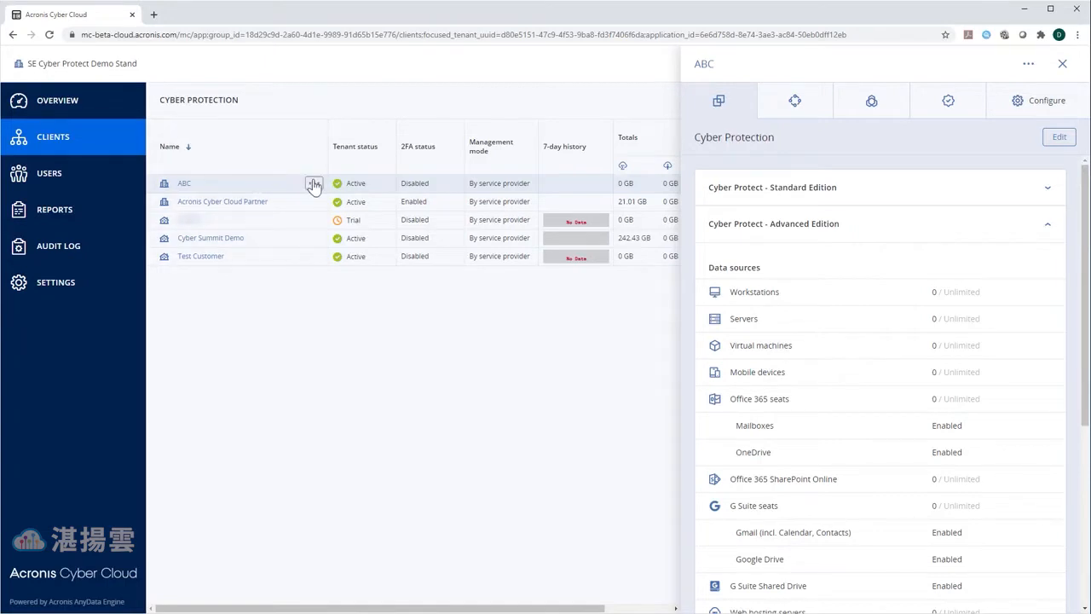
click(314, 183)
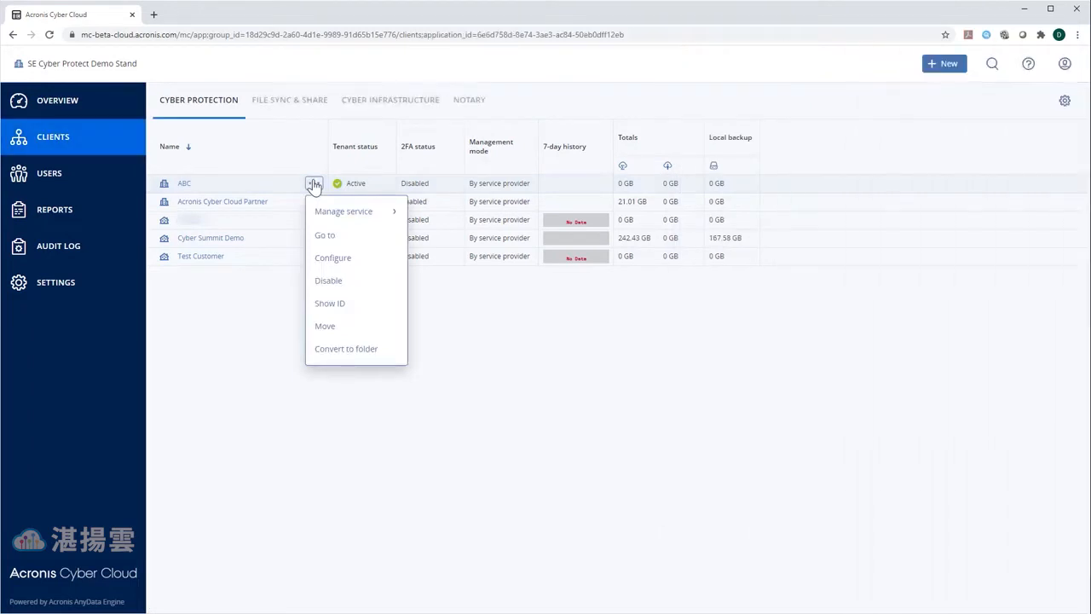
click(324, 237)
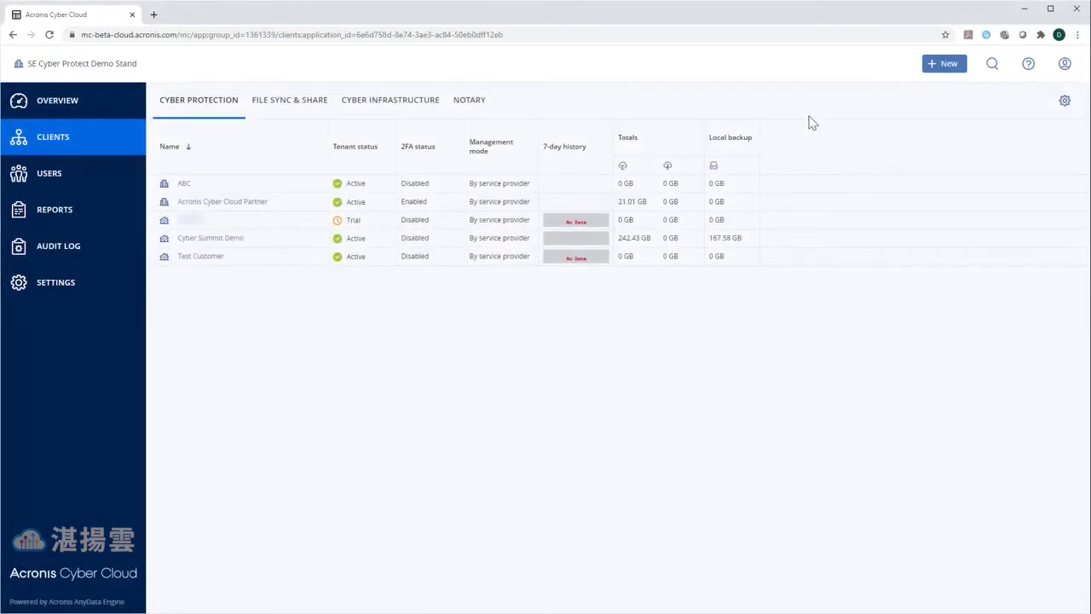
- Bring up the options for creating a new partner, folder, customer or user
click(948, 66)
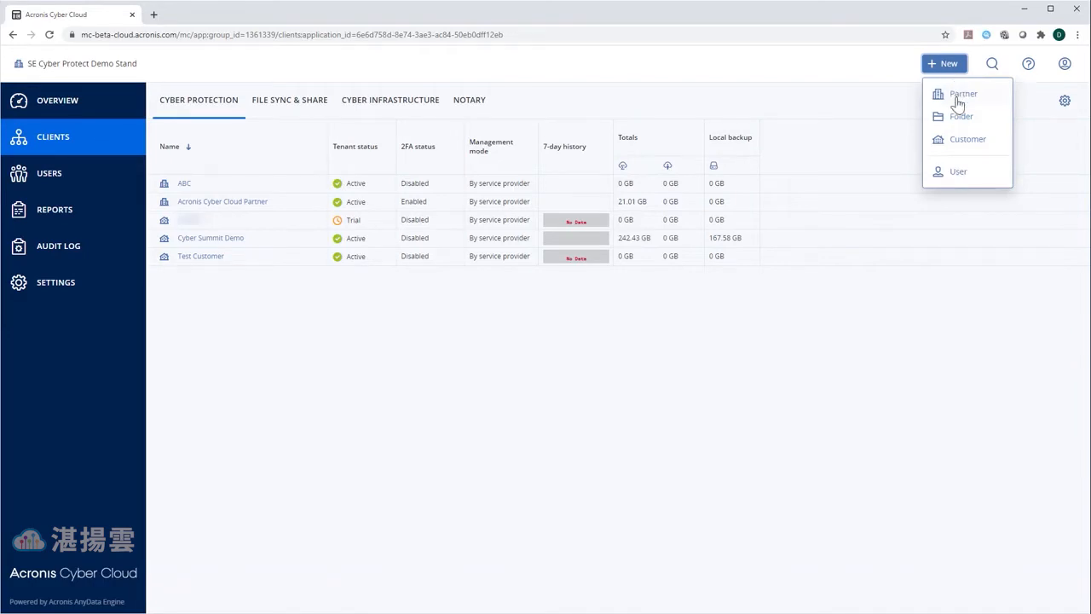
click(956, 141)
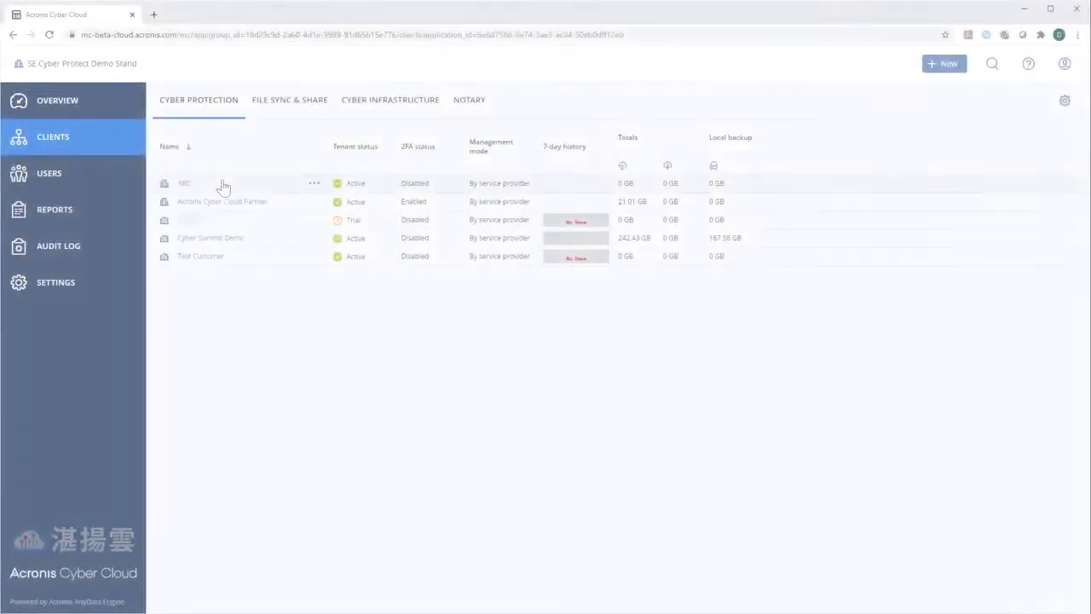
- Disable the ABC partner tenant with confirmation, and enable it again
click(219, 183)
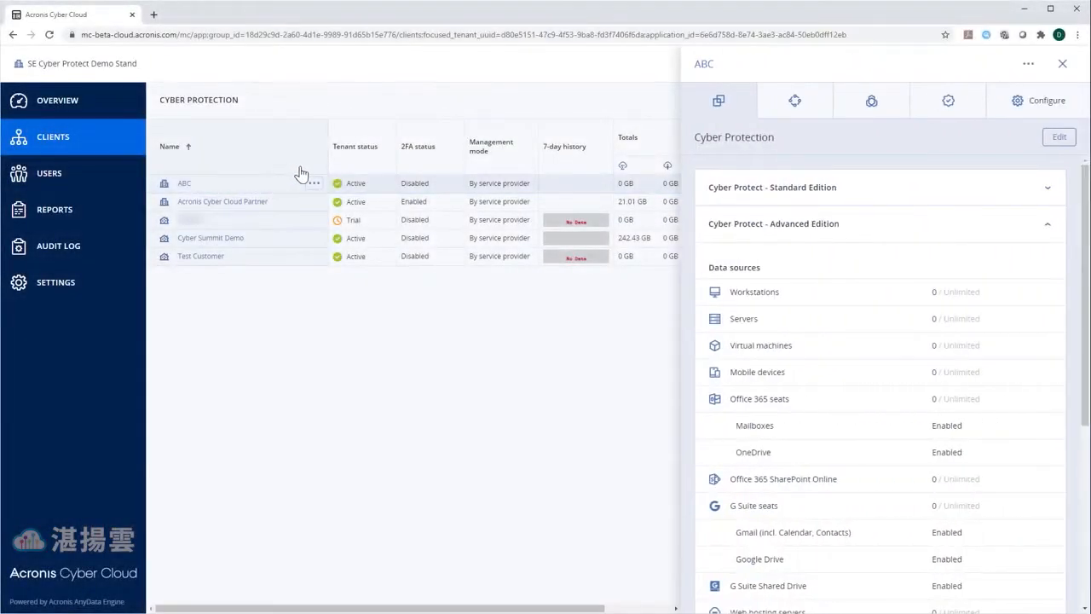
click(313, 186)
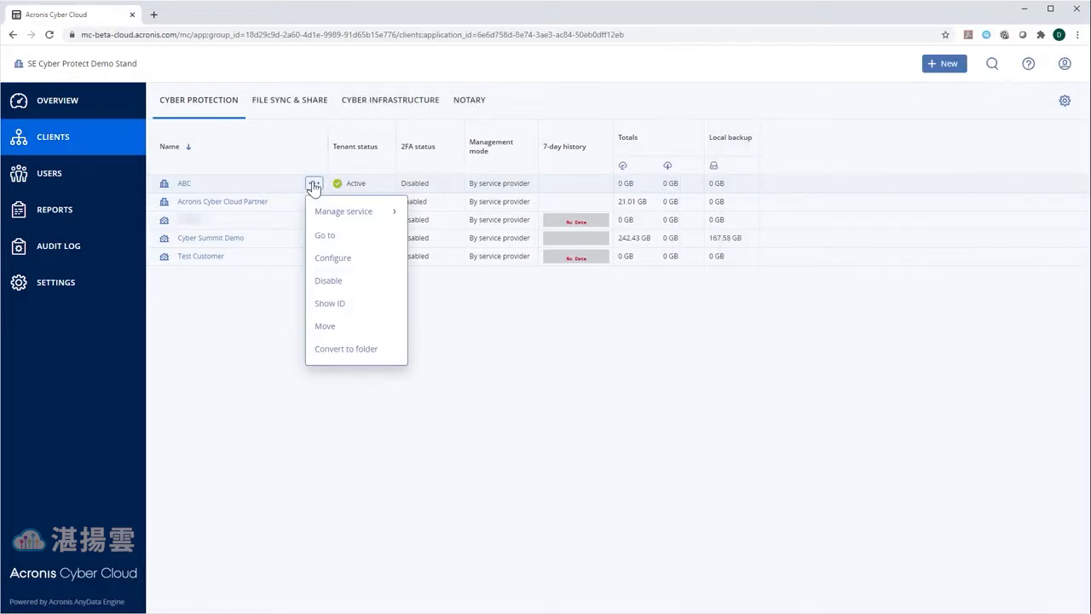
click(325, 280)
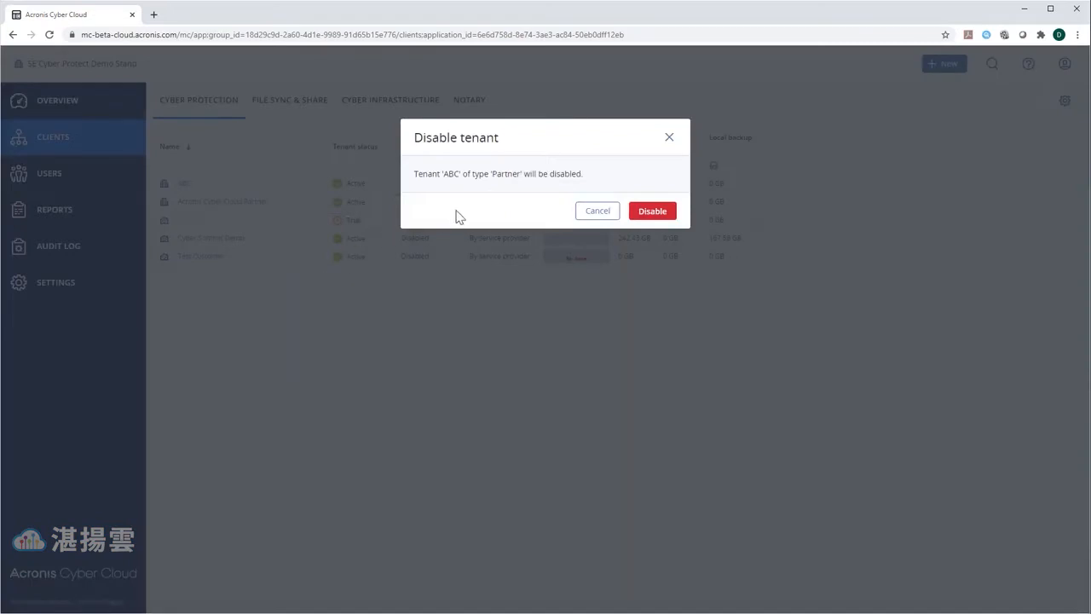
click(641, 210)
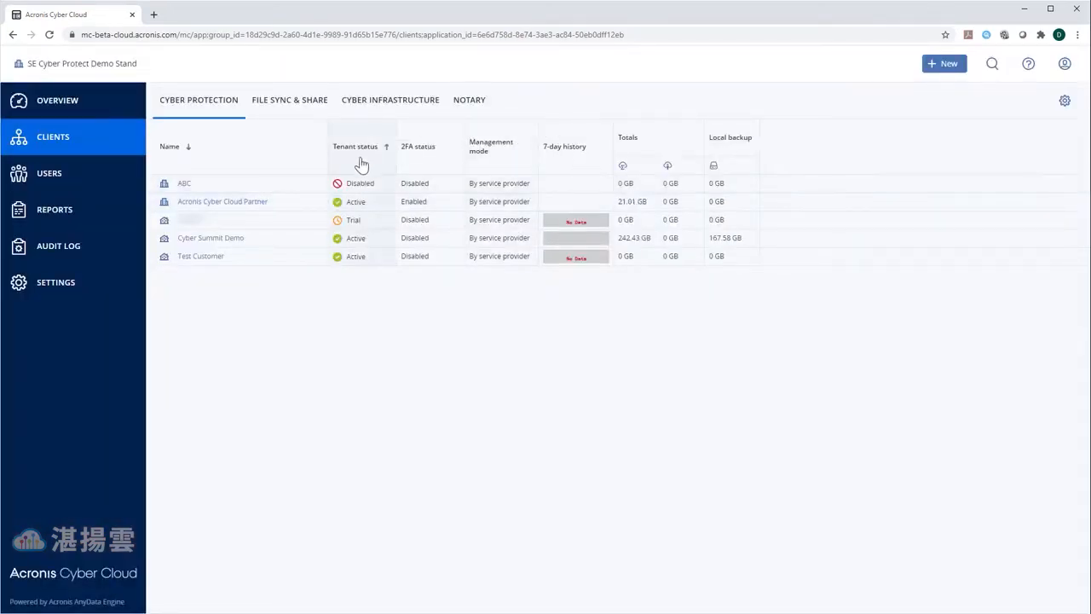
click(315, 184)
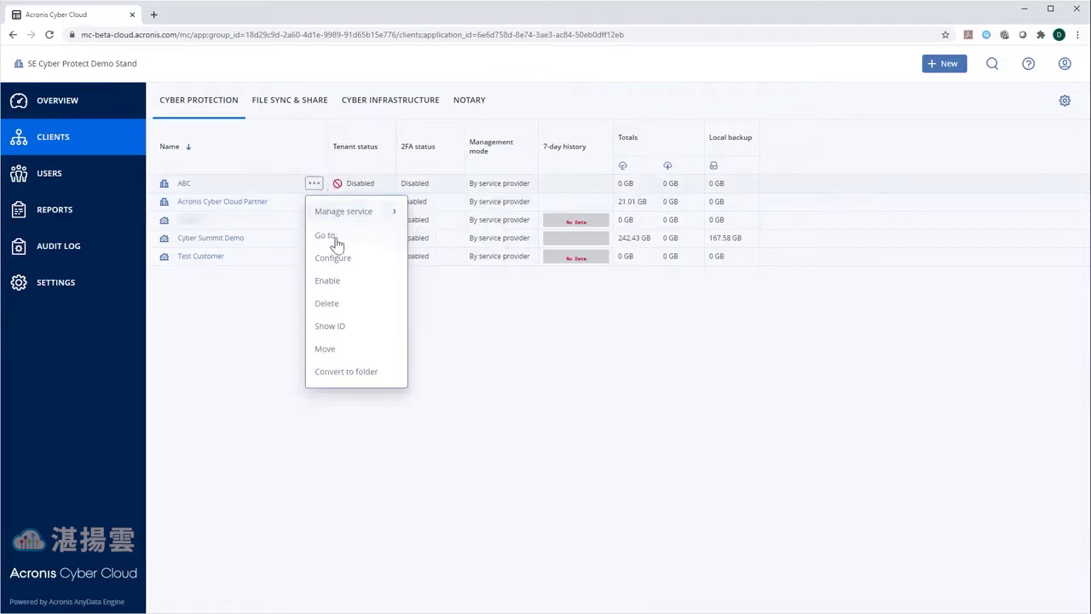
click(340, 283)
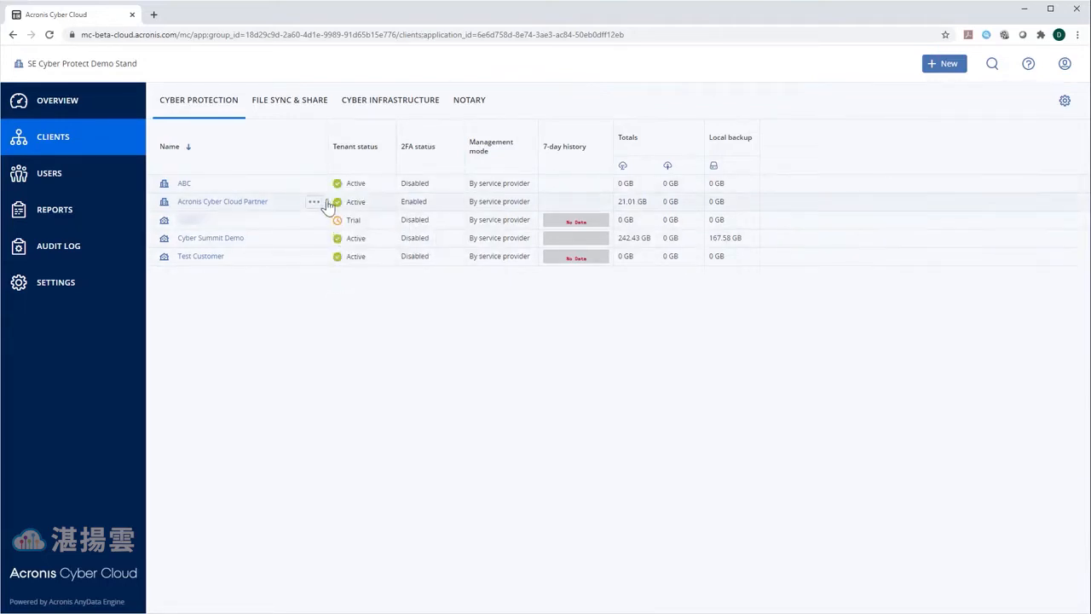
- Disable the ABC partner tenant once more and confirm the change
click(314, 186)
click(337, 280)
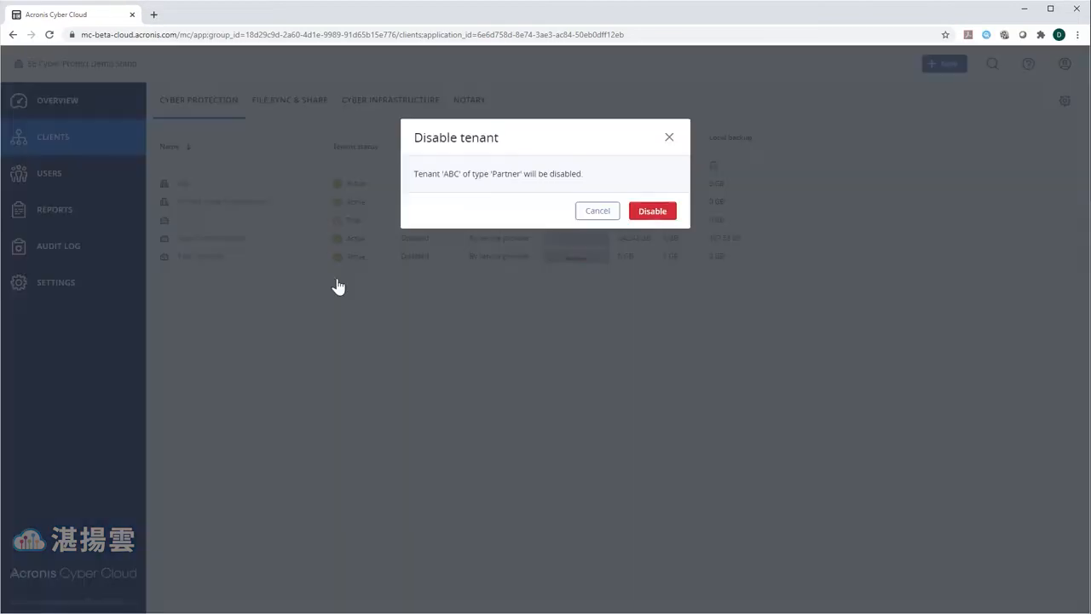
click(638, 210)
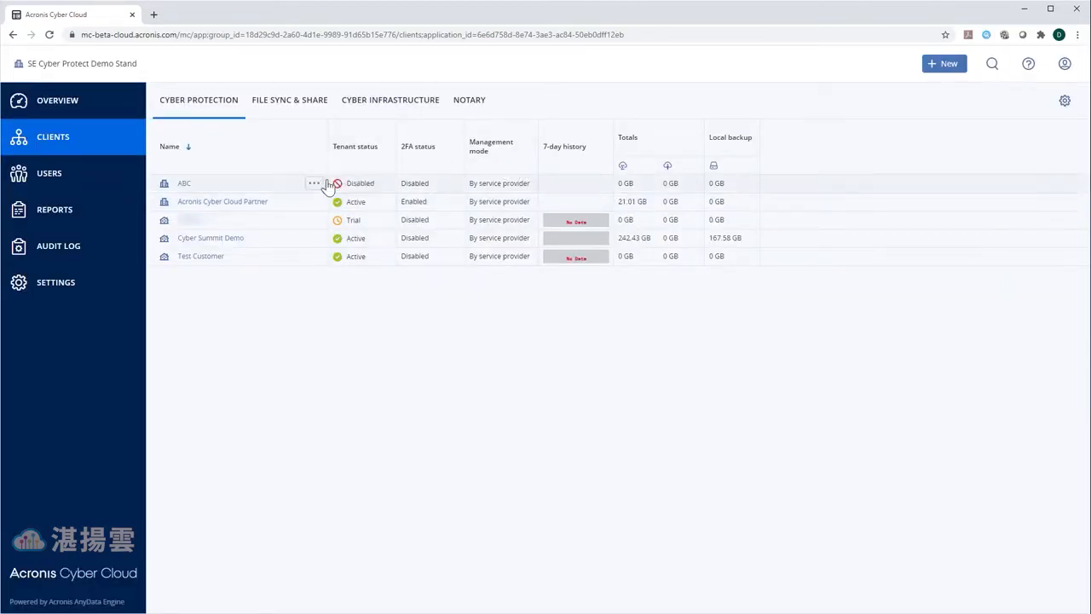
- Open the Move dialog for the ABC tenant to view its target tenant field, and cancel without moving
click(314, 184)
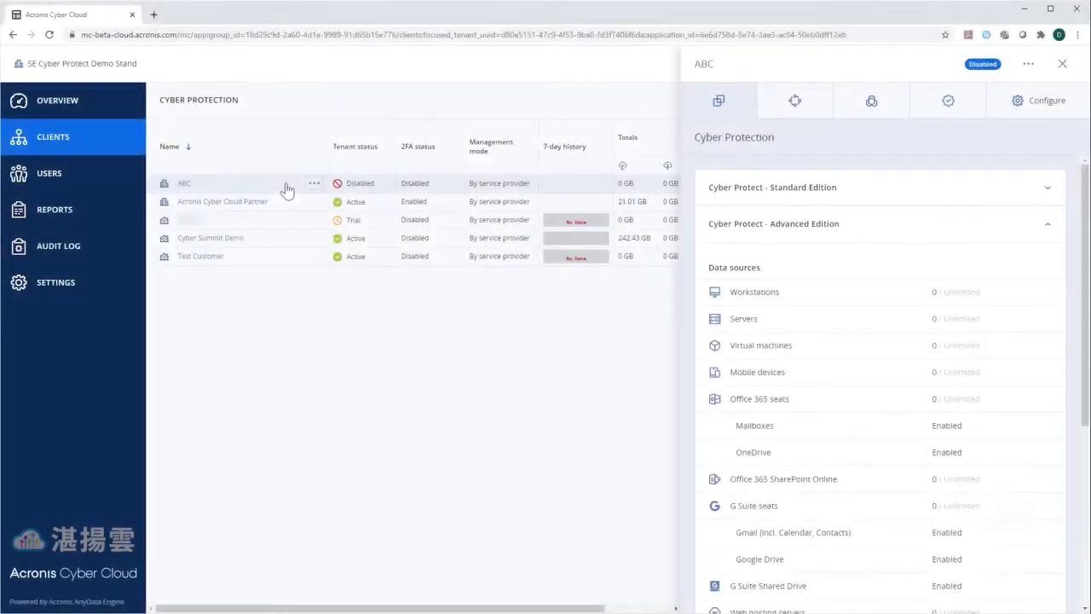
click(313, 184)
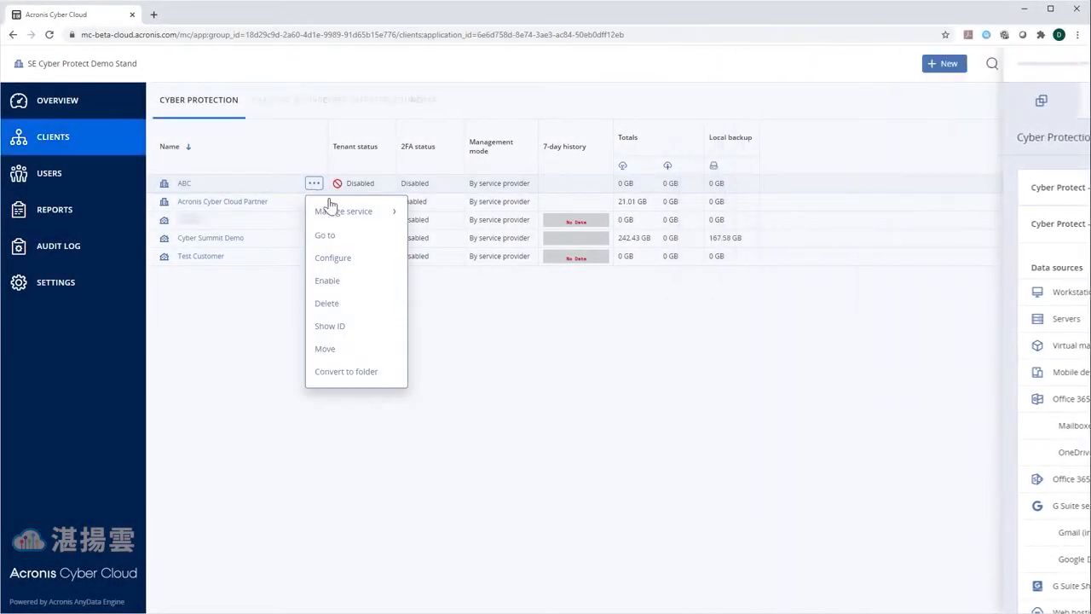
click(330, 350)
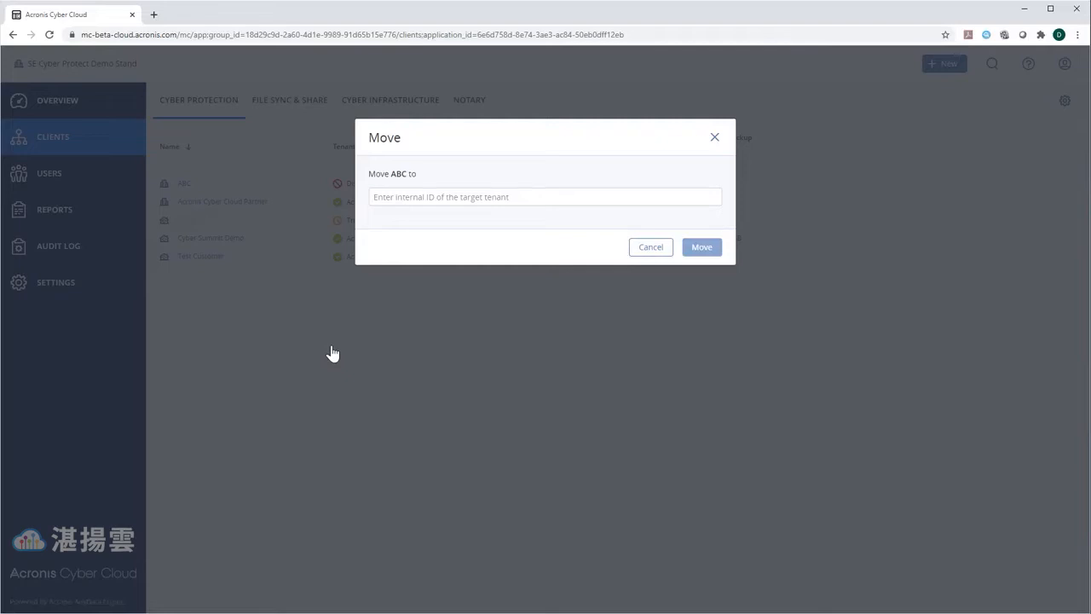
click(651, 247)
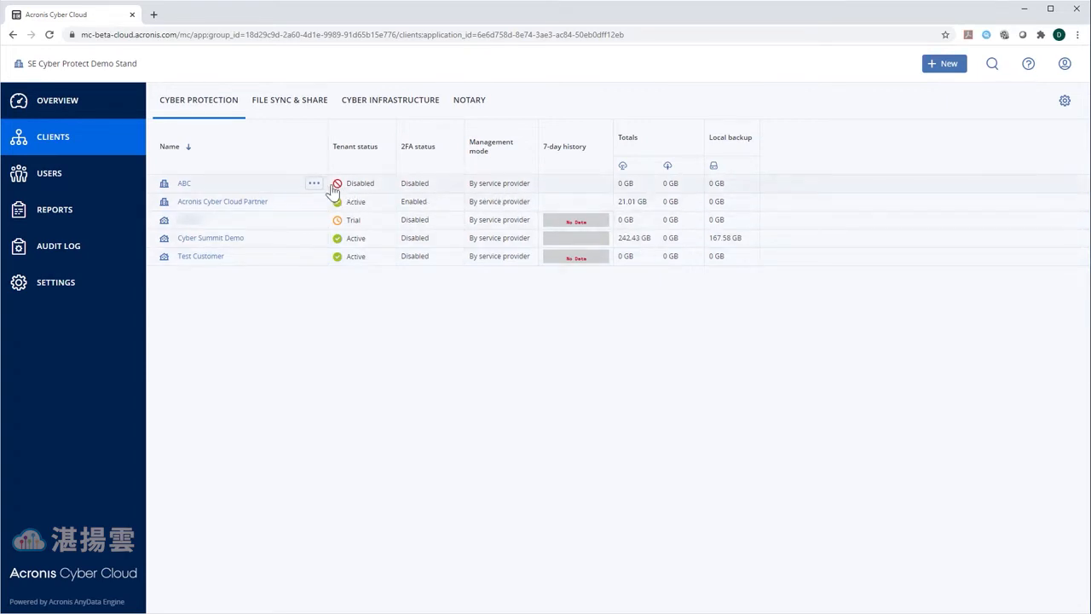
- Show the ID of the disabled ABC partner tenant
click(313, 185)
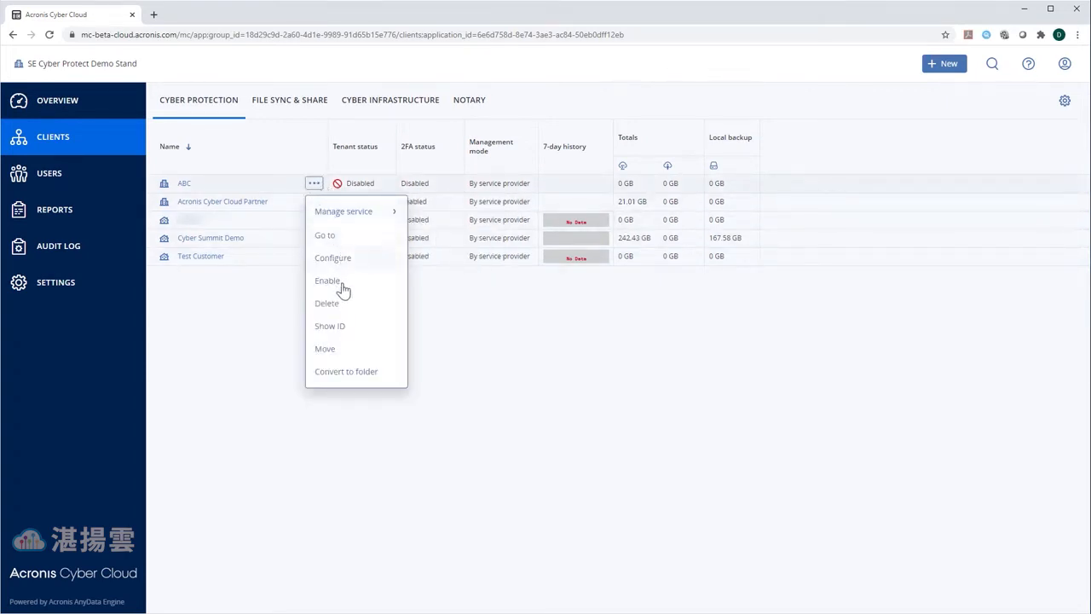
click(329, 327)
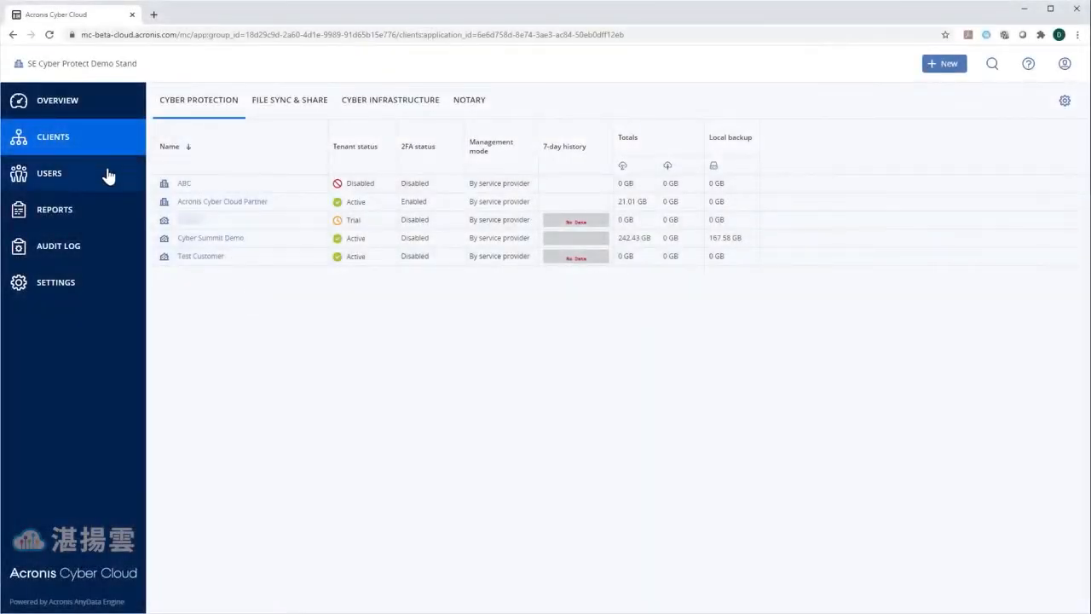
- Go to the list of users and bring up the form for creating a new user
click(103, 176)
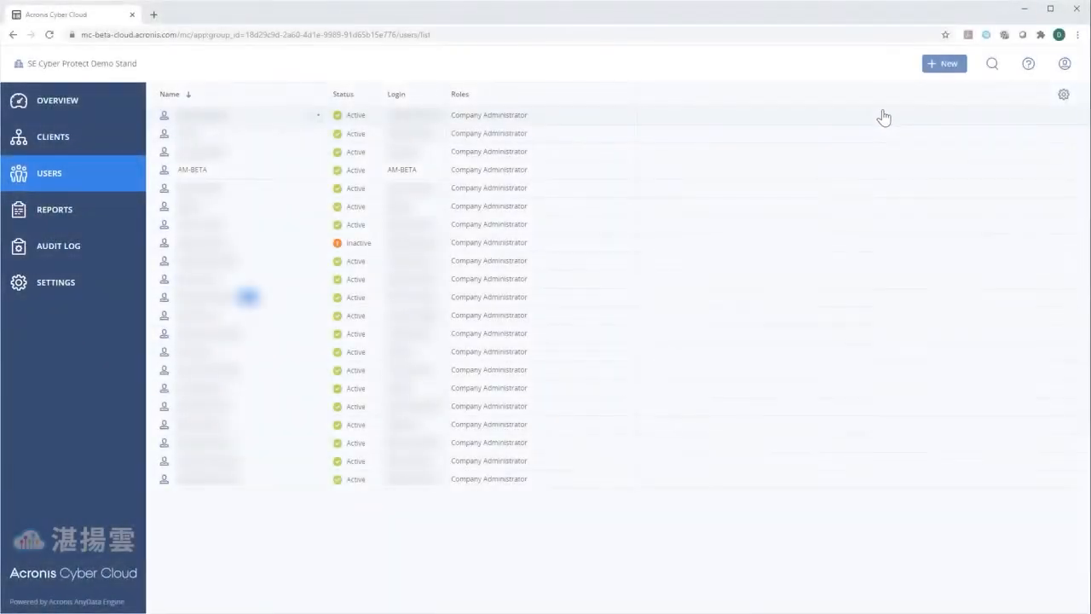
click(947, 67)
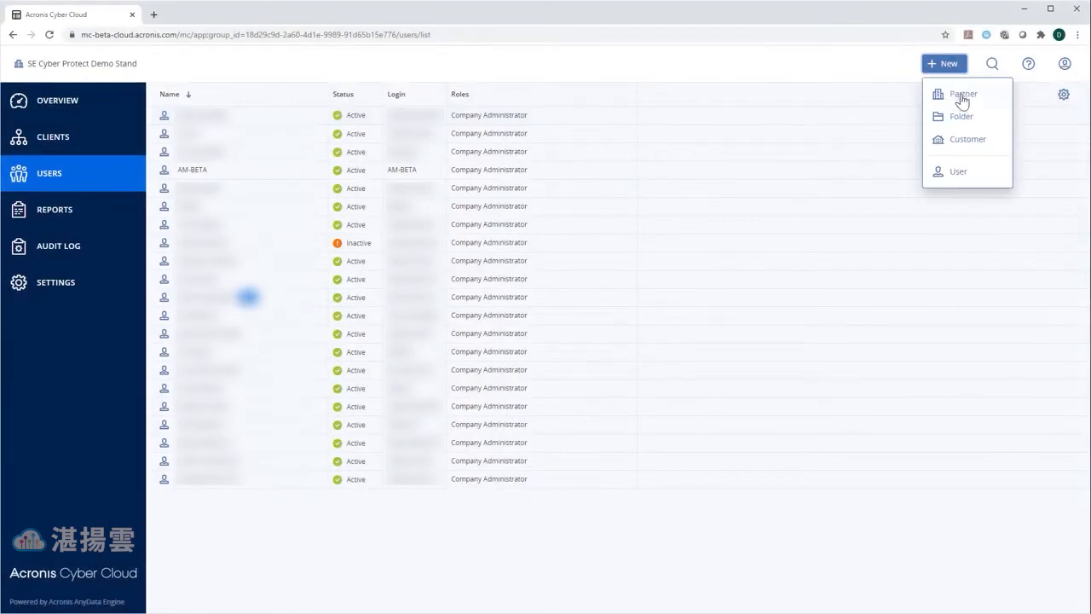
click(962, 174)
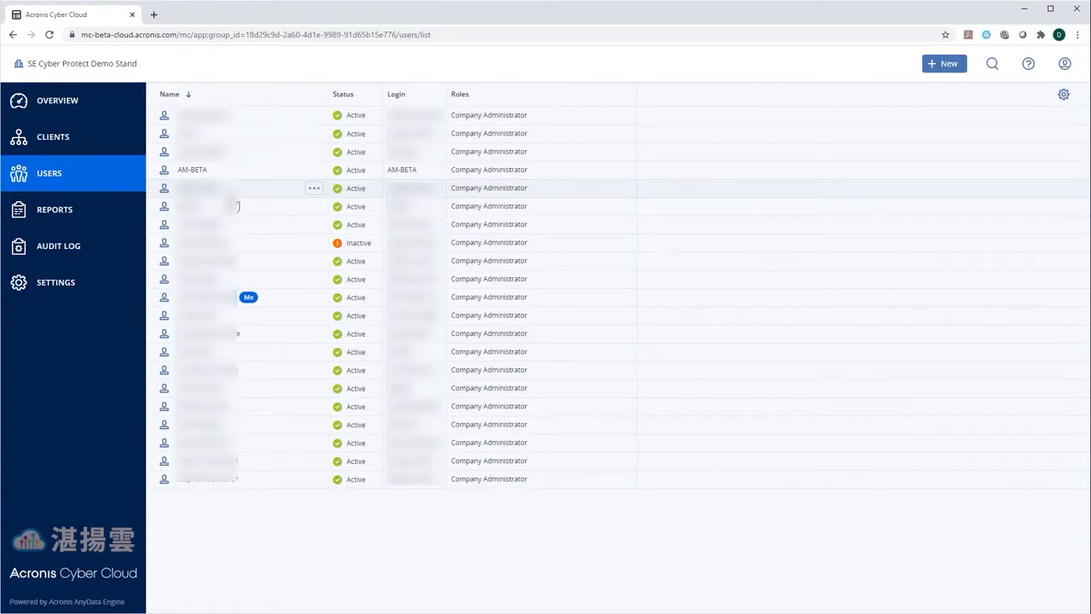
- Disable the AM-BETA user account and confirm the change
click(313, 171)
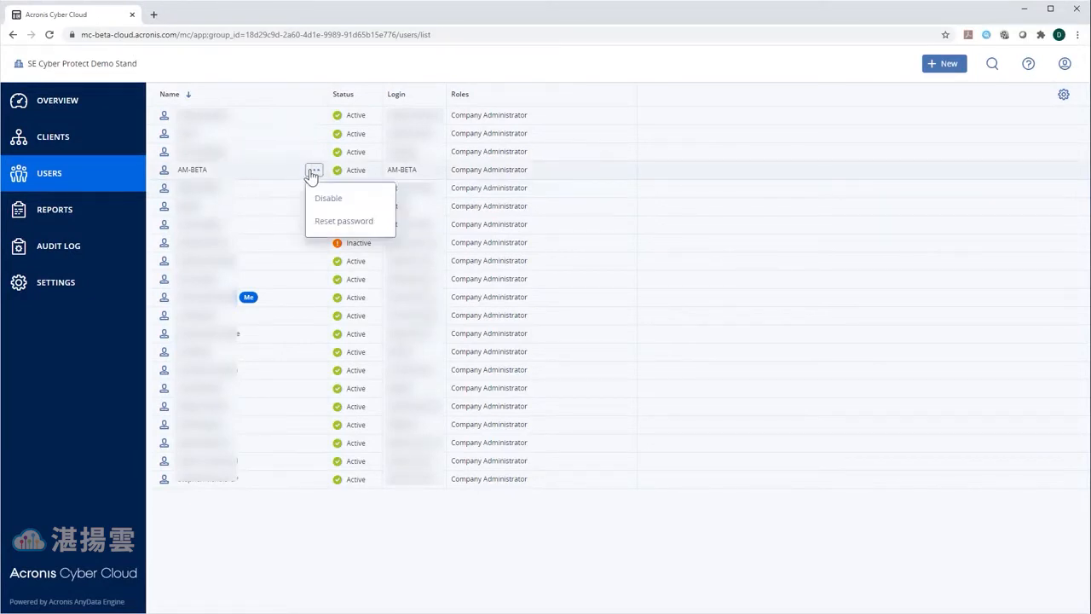
click(325, 202)
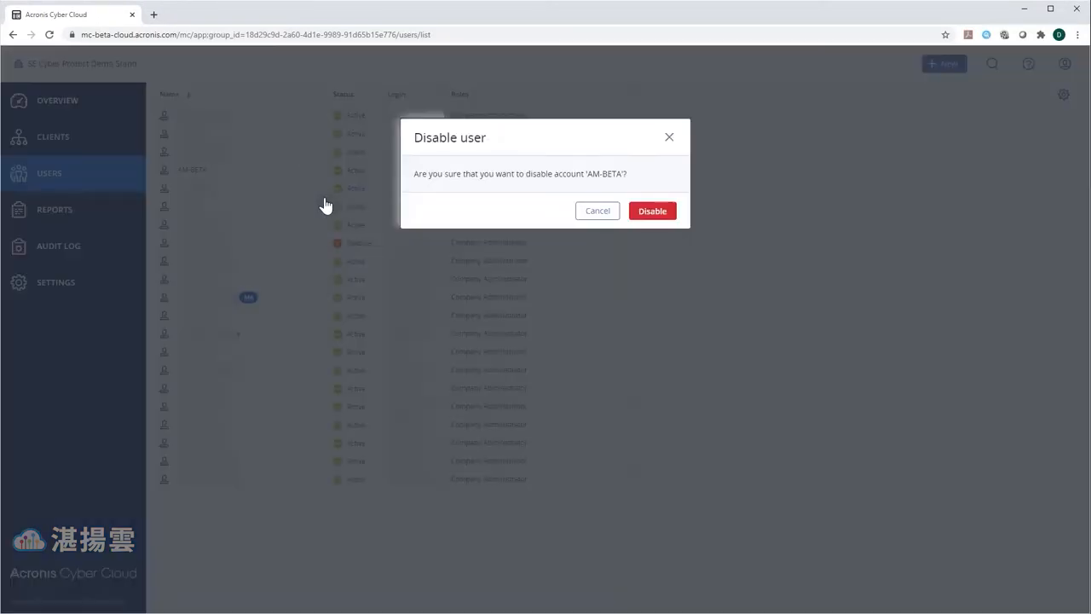
click(657, 212)
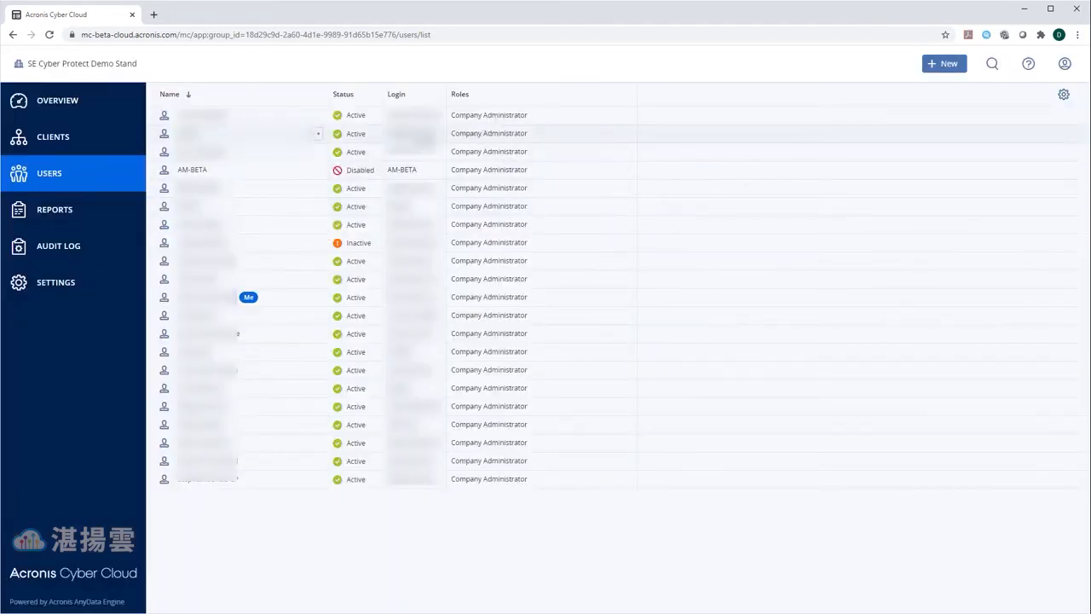
- Enable the AM-BETA user account again and view its general information, services and roles
click(312, 169)
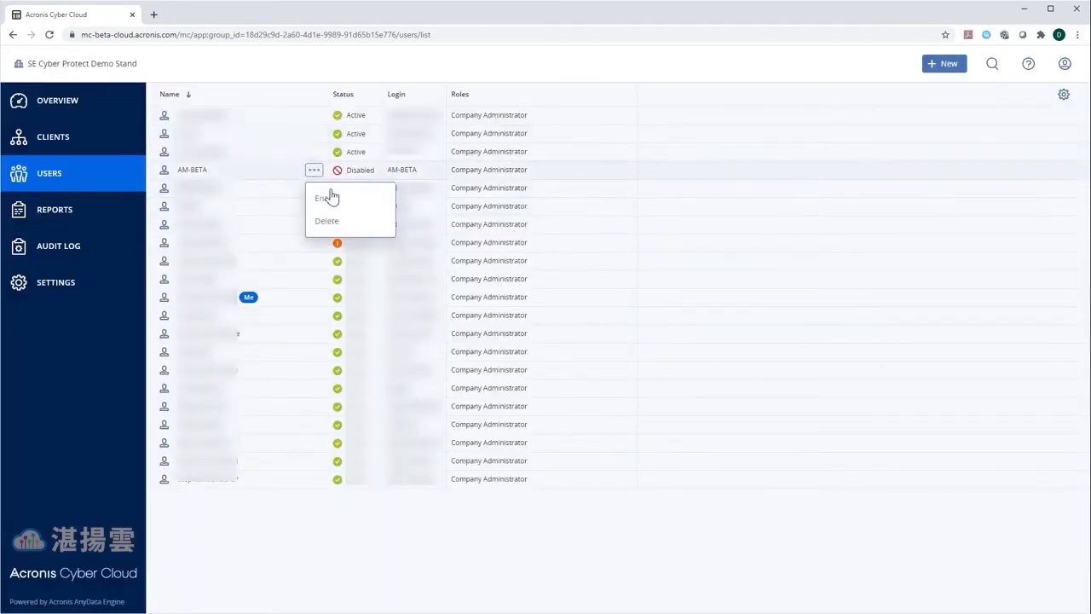
click(330, 201)
click(279, 173)
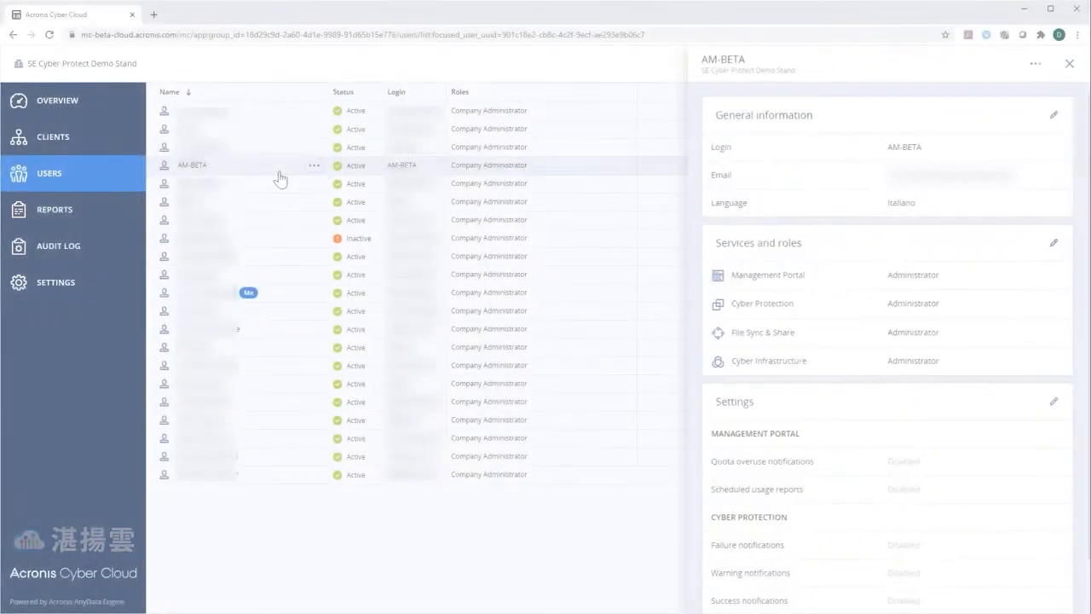
- View the ad hoc usage report options and the list of operations reports
click(96, 213)
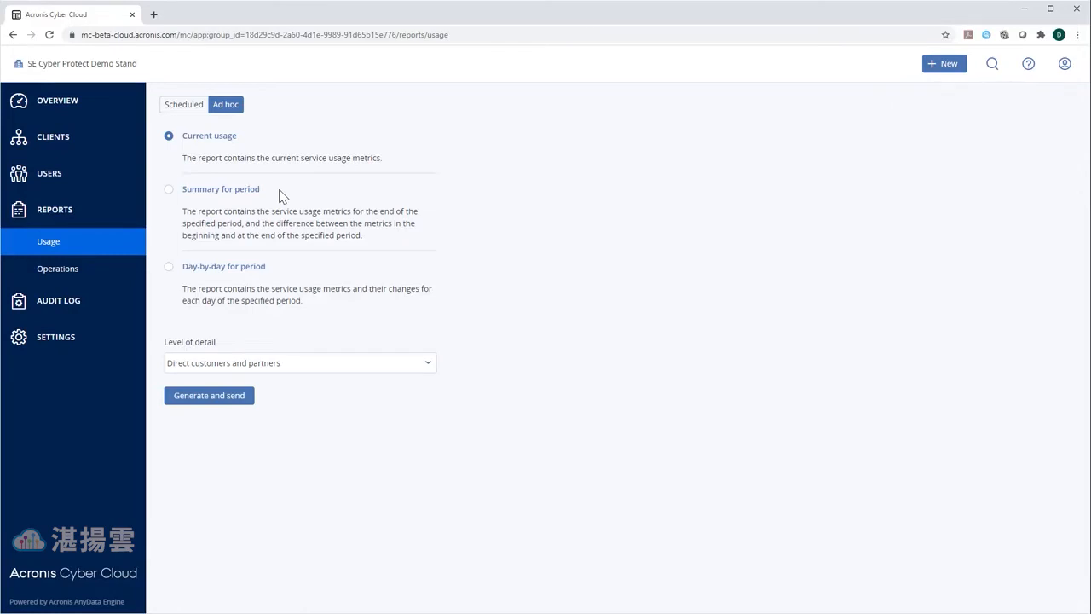
click(127, 270)
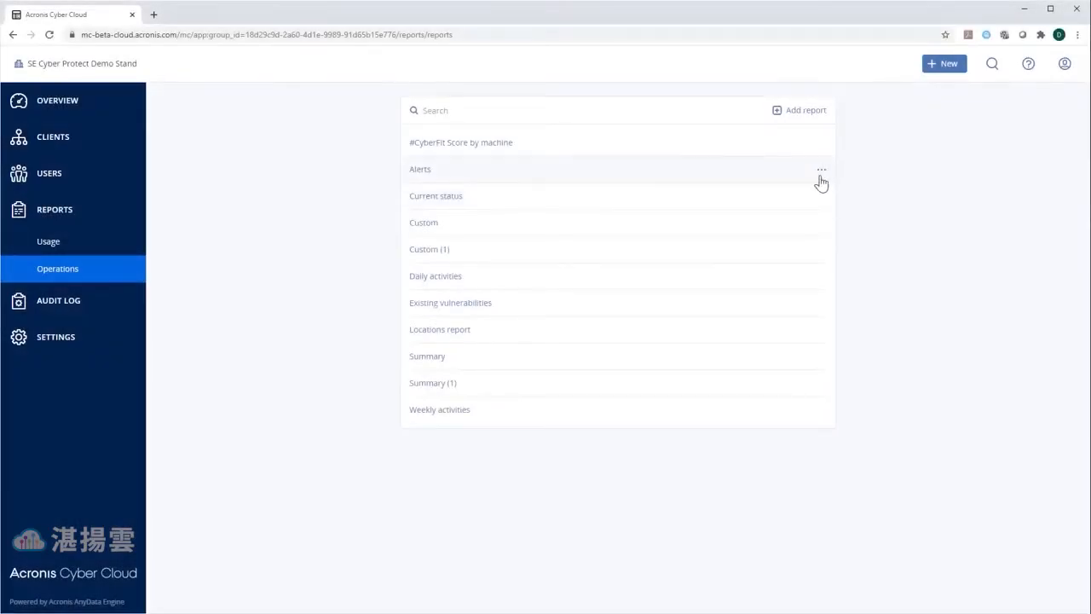
- Look through the report types available for adding a new operations report
click(821, 173)
click(820, 113)
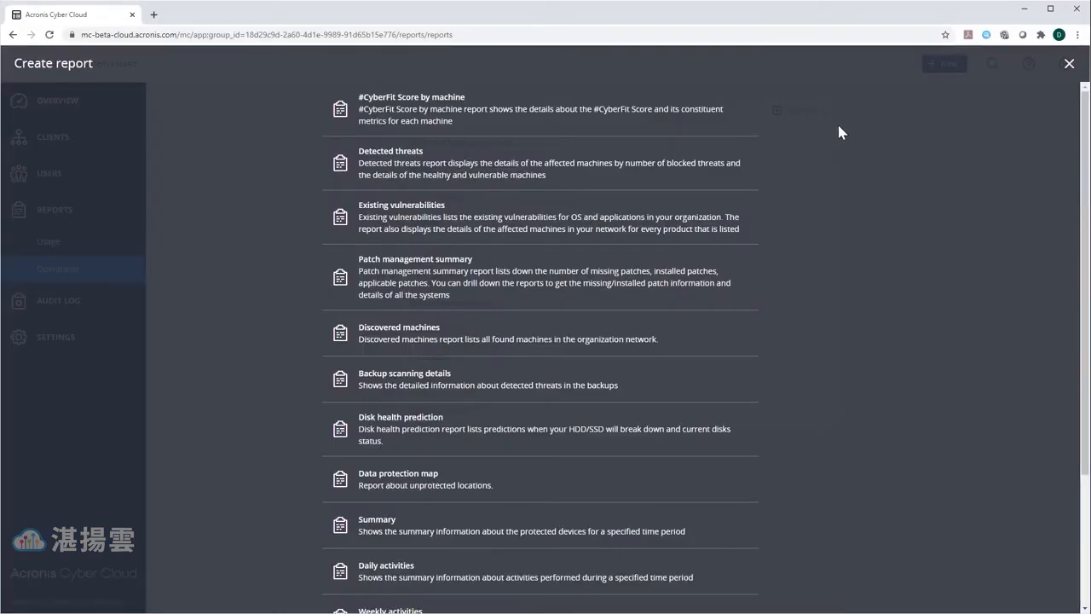
scroll(838, 122, down, 3)
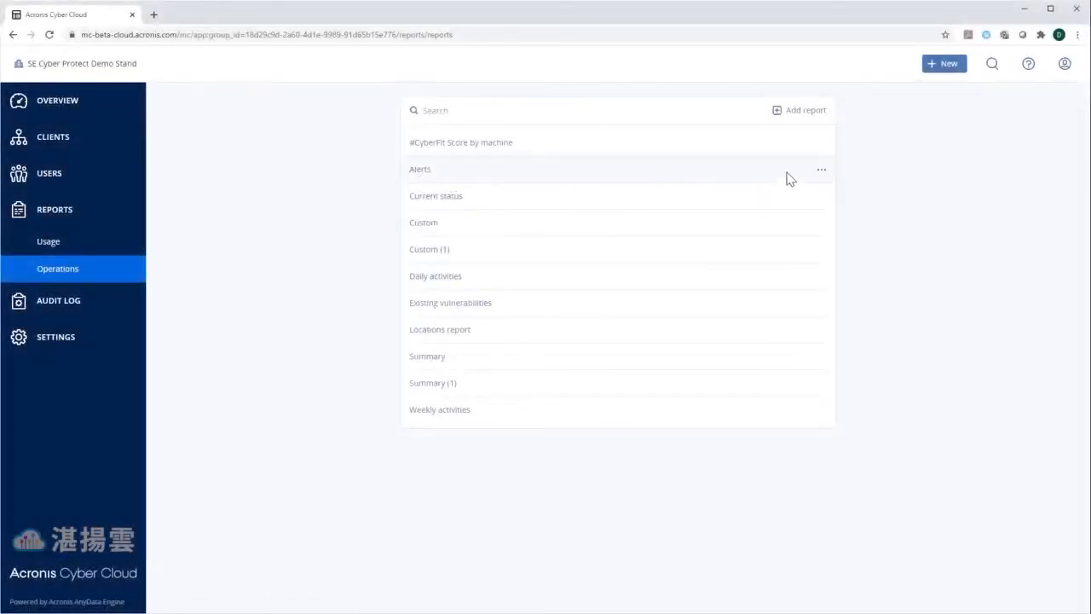
- Bring up the available actions for the Alerts report and open the report for viewing
click(822, 169)
click(836, 268)
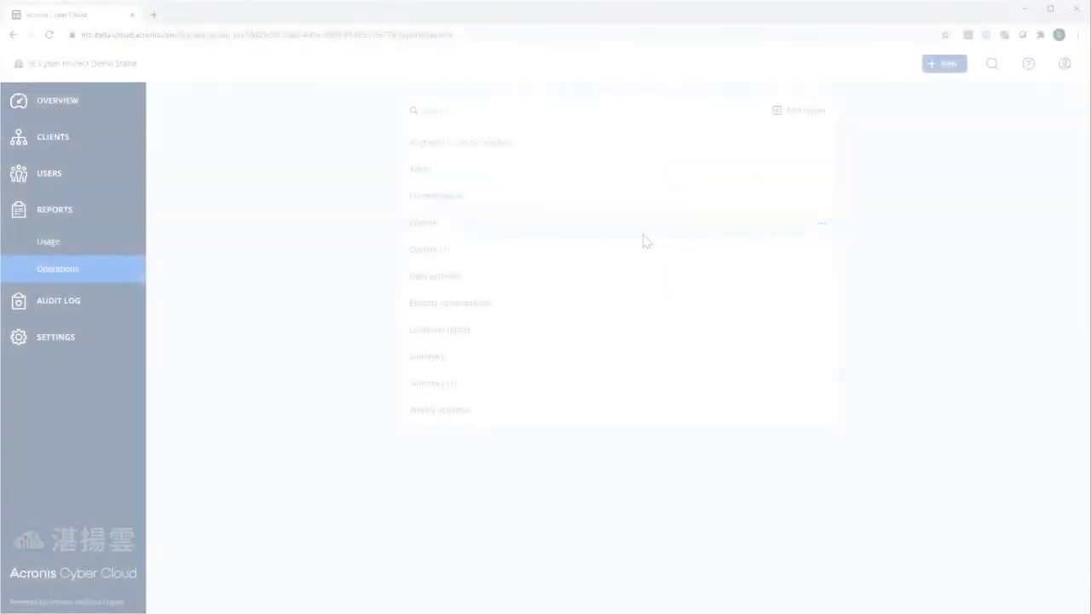
click(425, 174)
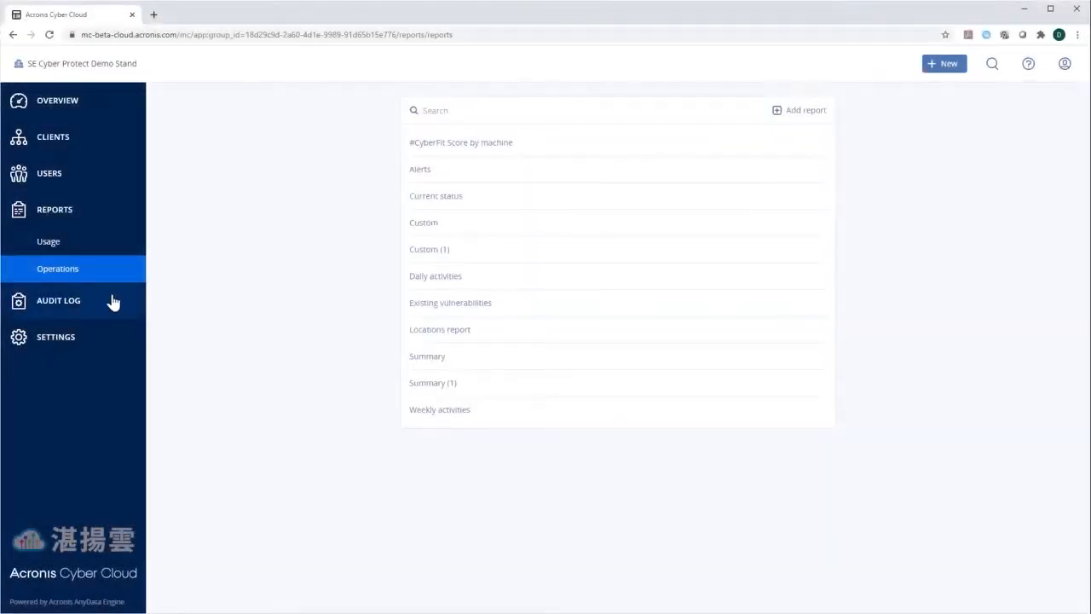
- Review the audit log of recorded events and the storage locations in the portal settings
click(111, 302)
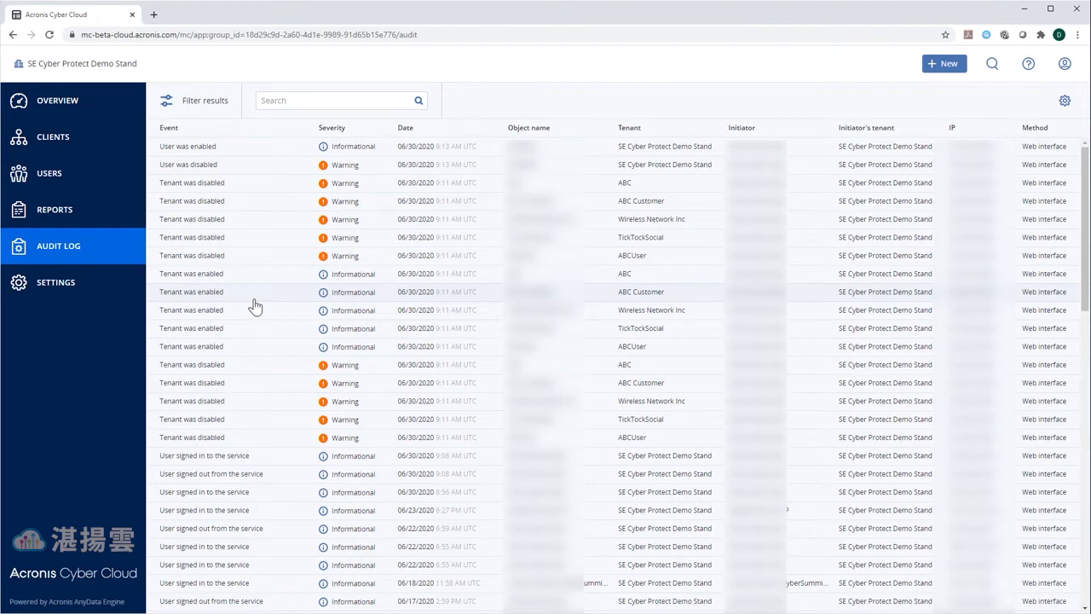
click(119, 286)
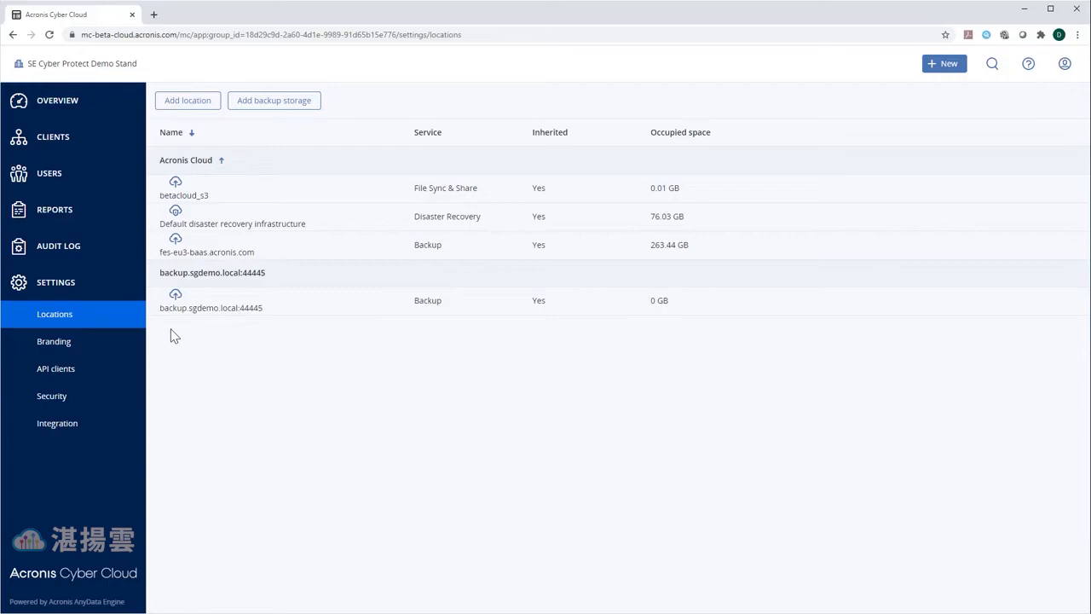
- Look through the branding settings, including upsell and mobile apps, and view the list of API clients
click(123, 345)
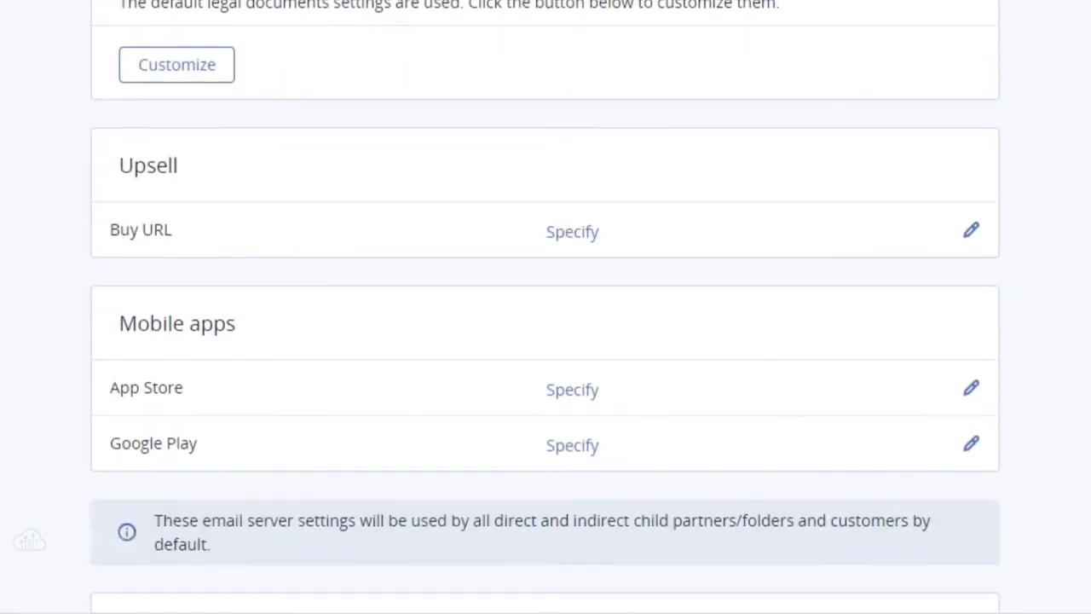
scroll(546, 307, down, 2)
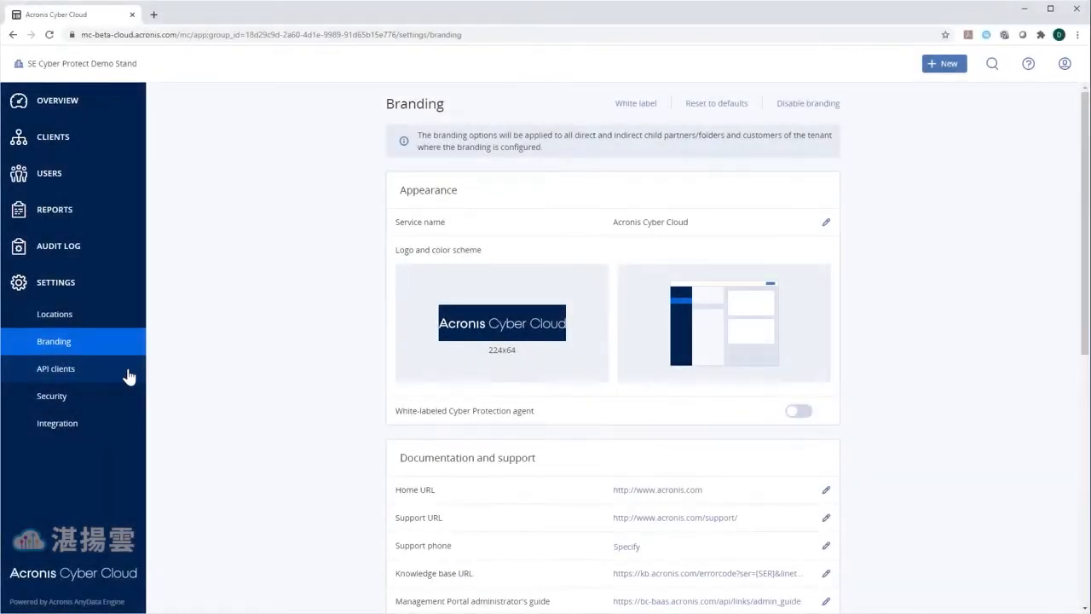
click(128, 375)
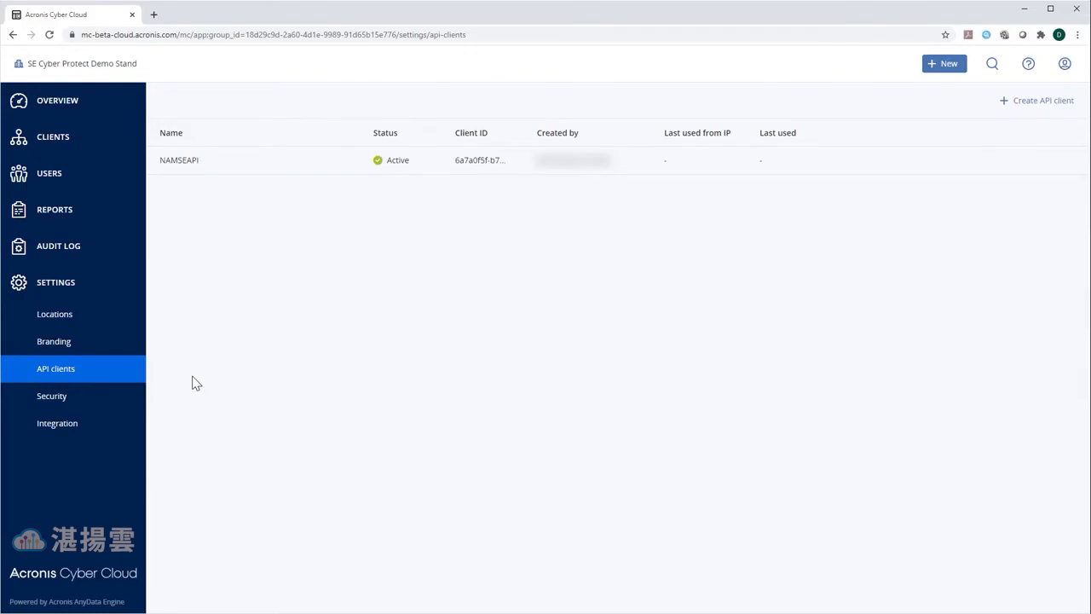
- View the login control, two-factor authentication and support access settings, and look through the available integrations
click(123, 402)
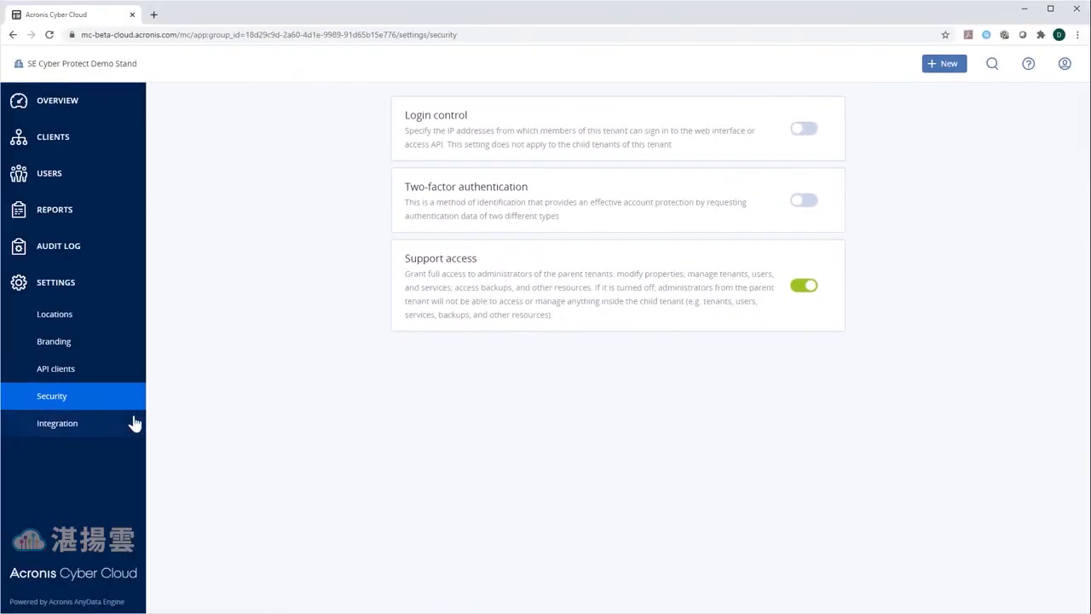
click(134, 422)
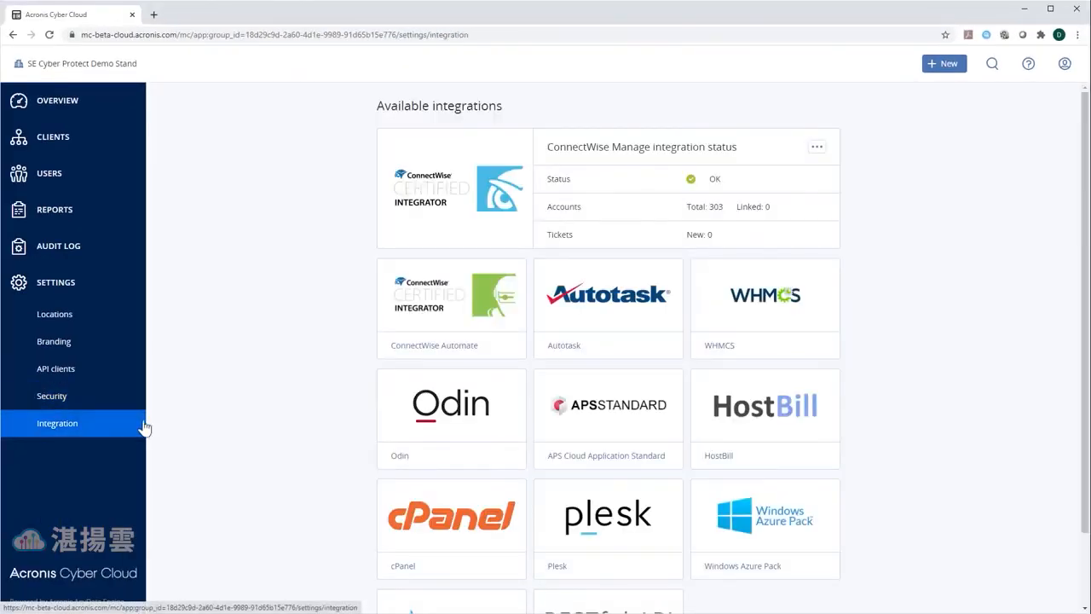
scroll(183, 419, down, 1)
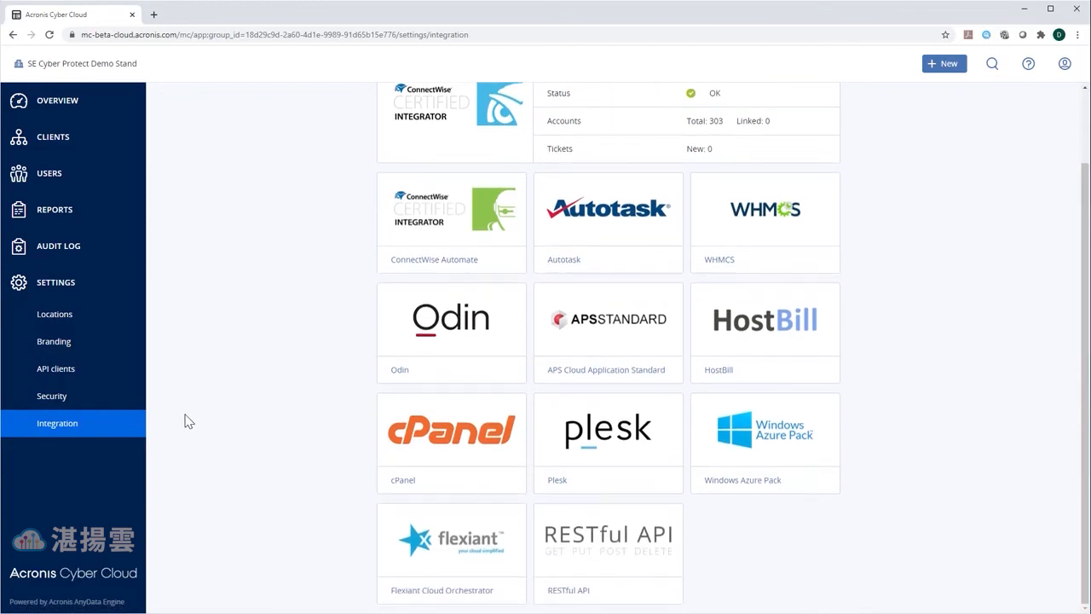